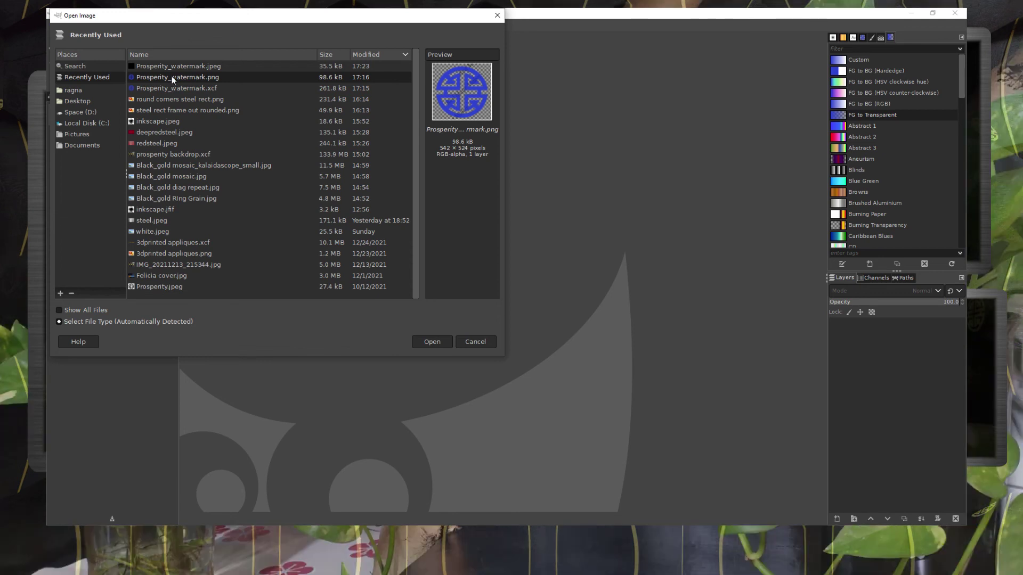
# - Open the recently used Prosperity_watermark.png and convert the image to grayscale mode
pyautogui.doubleClick(172, 77)
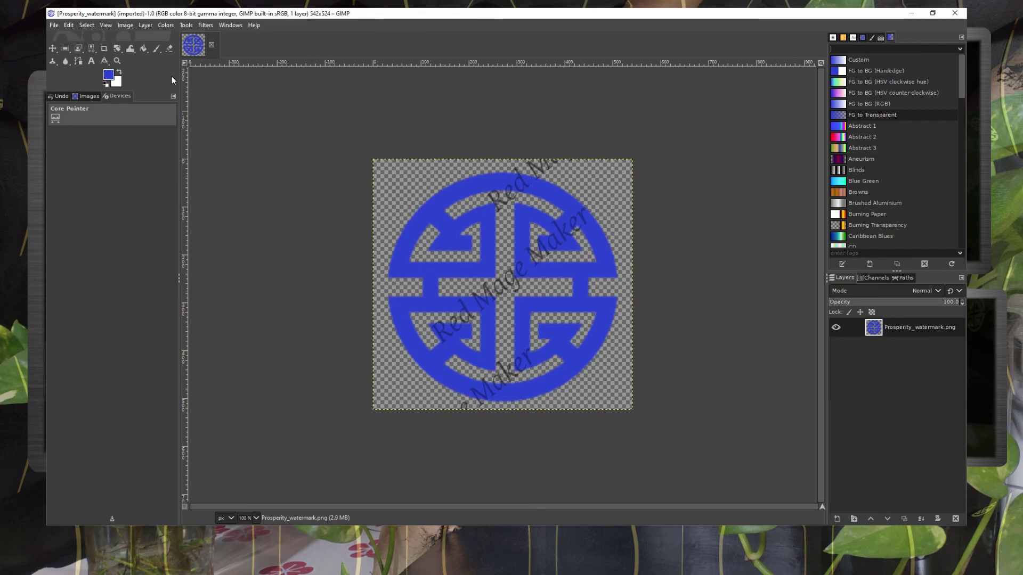
pyautogui.click(125, 25)
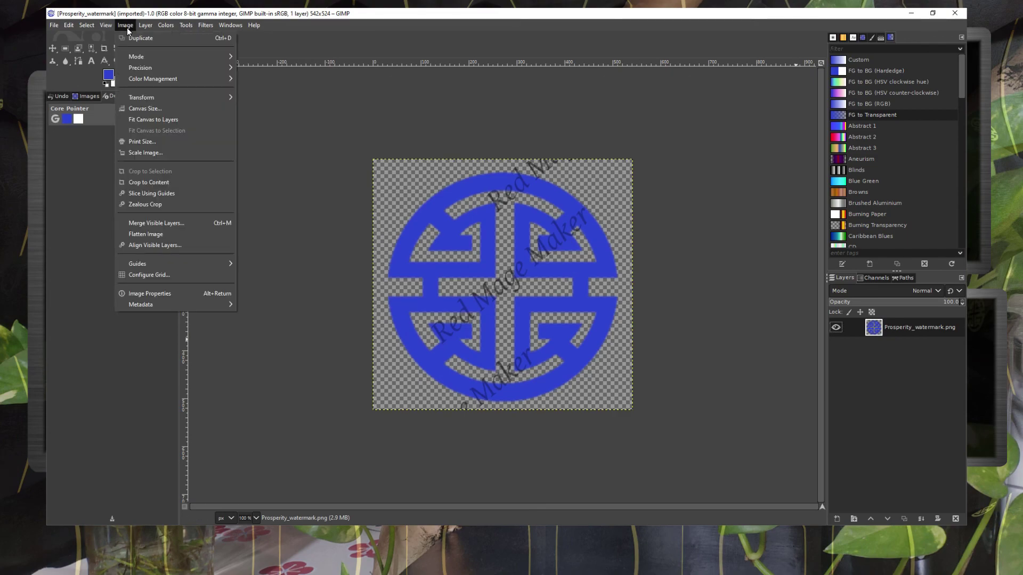
pyautogui.moveTo(149, 58)
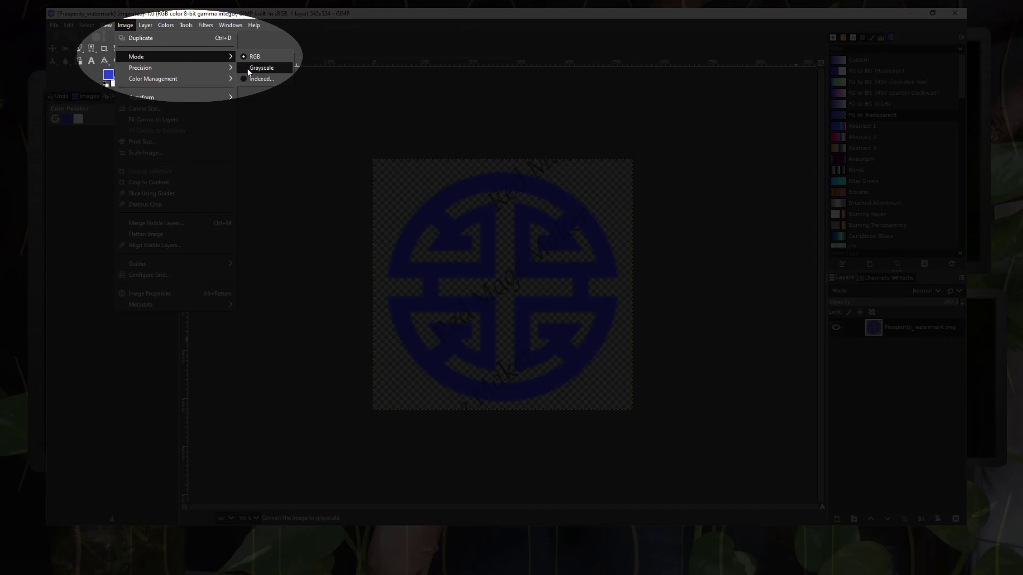
pyautogui.click(261, 68)
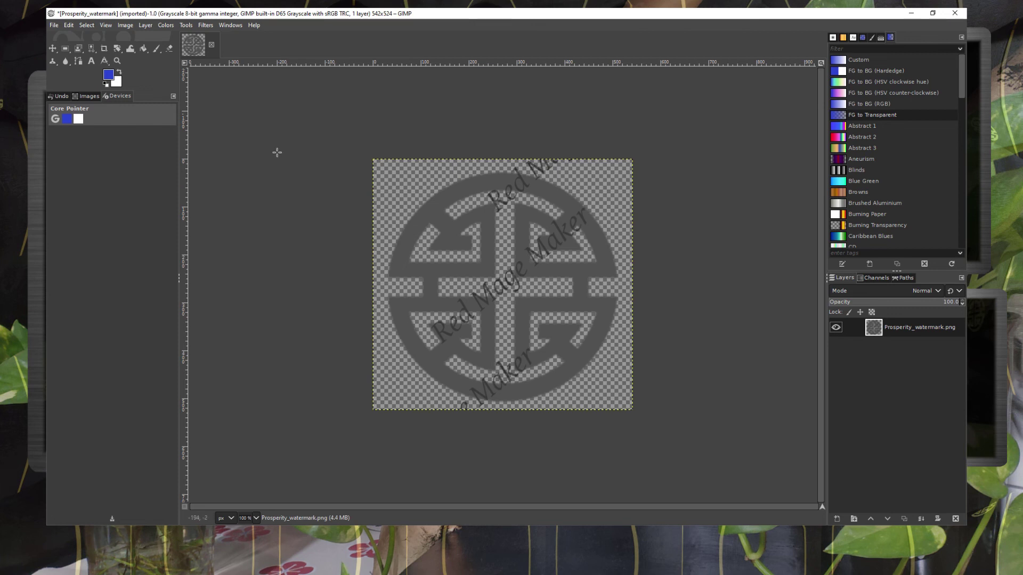
pyautogui.click(167, 25)
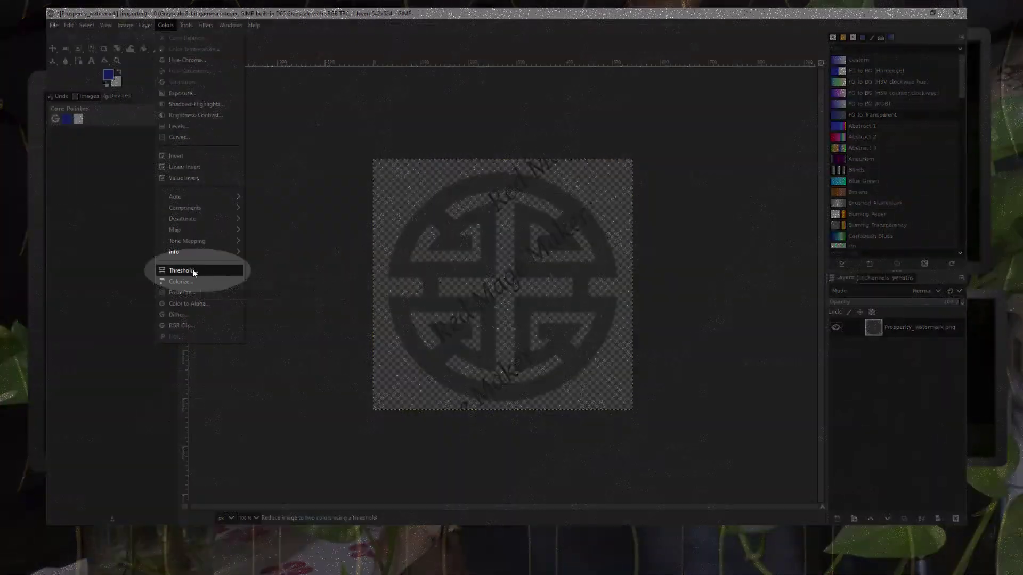
pyautogui.click(193, 270)
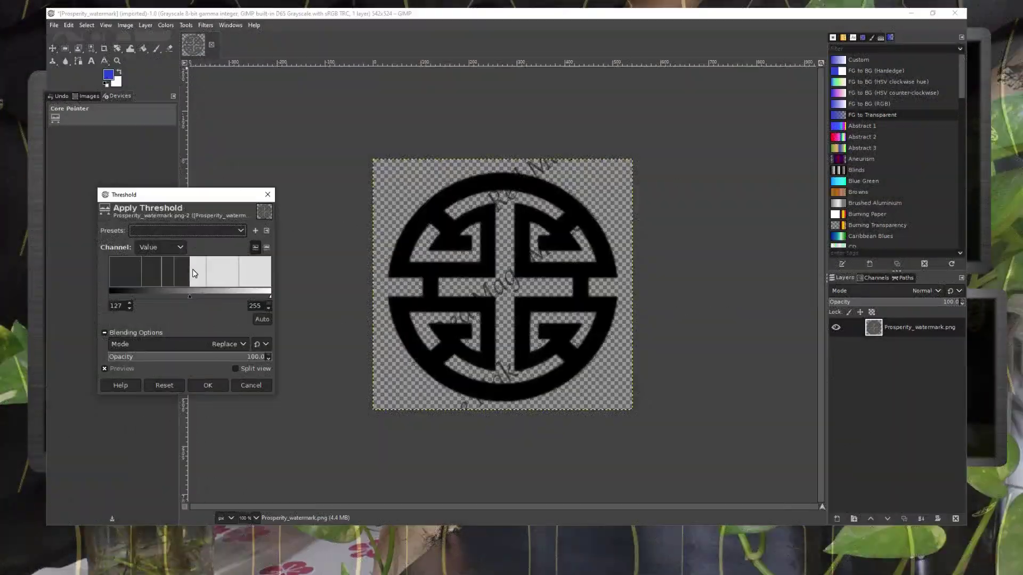
pyautogui.moveTo(271, 299); pyautogui.dragTo(134, 302)
pyautogui.moveTo(207, 299)
pyautogui.mouseDown()
pyautogui.moveTo(157, 297)
pyautogui.moveTo(211, 298)
pyautogui.mouseUp()
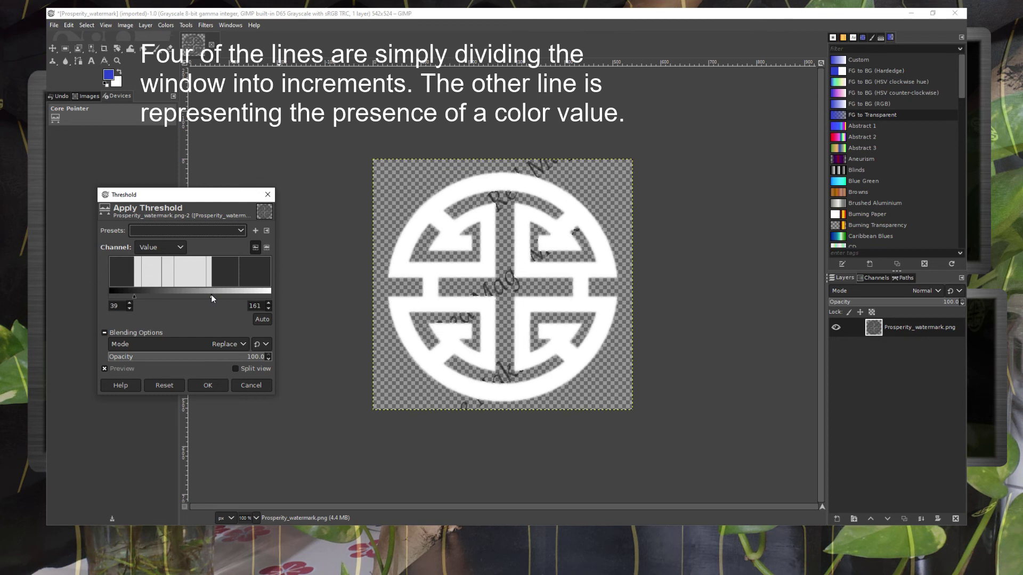
pyautogui.moveTo(136, 300); pyautogui.dragTo(161, 300)
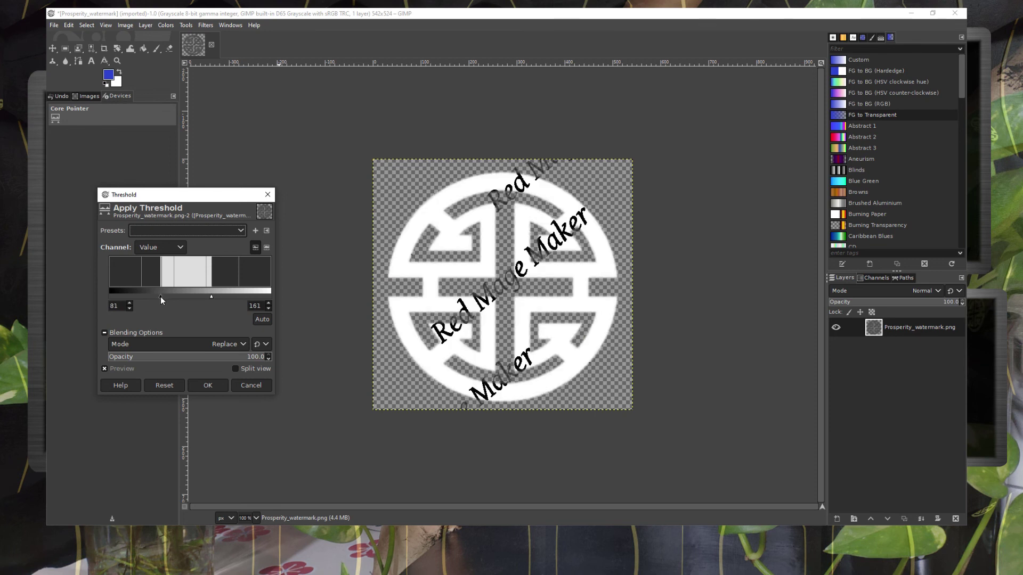
pyautogui.moveTo(221, 283); pyautogui.dragTo(152, 308)
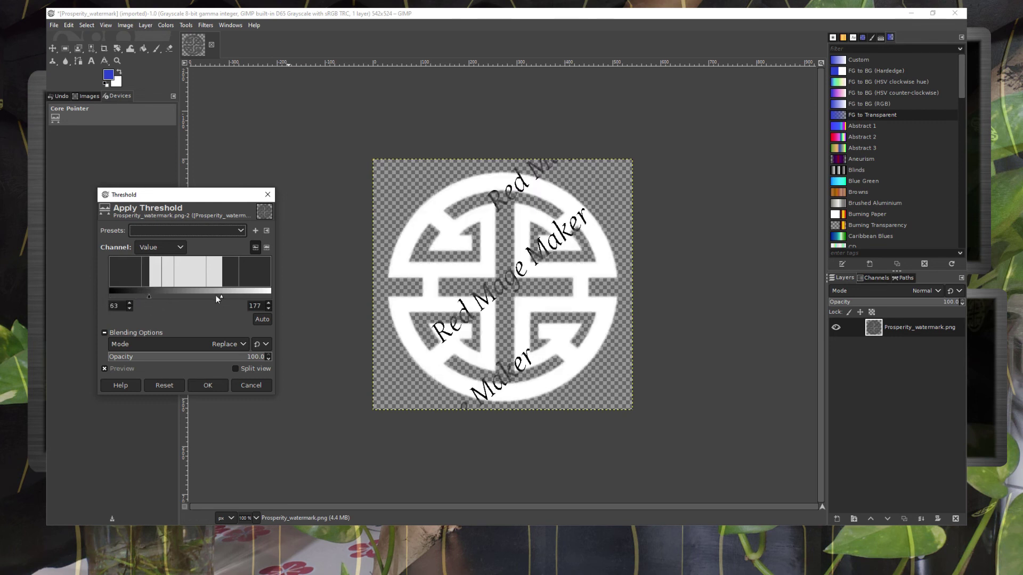
pyautogui.click(250, 385)
# - Flatten the image and apply a Threshold with a range of 134 to 255
pyautogui.rightClick(908, 332)
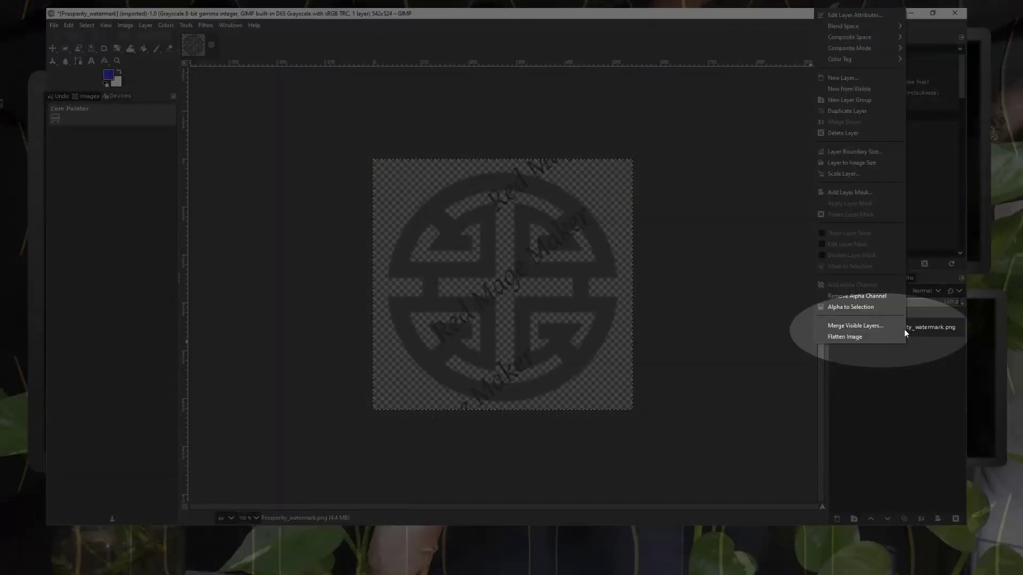
pyautogui.click(871, 339)
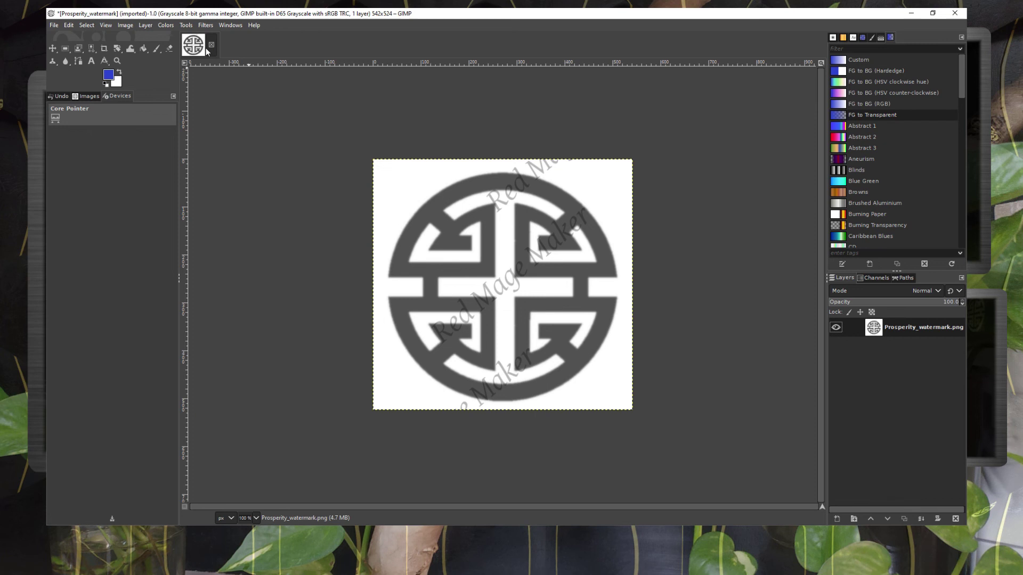
pyautogui.click(166, 26)
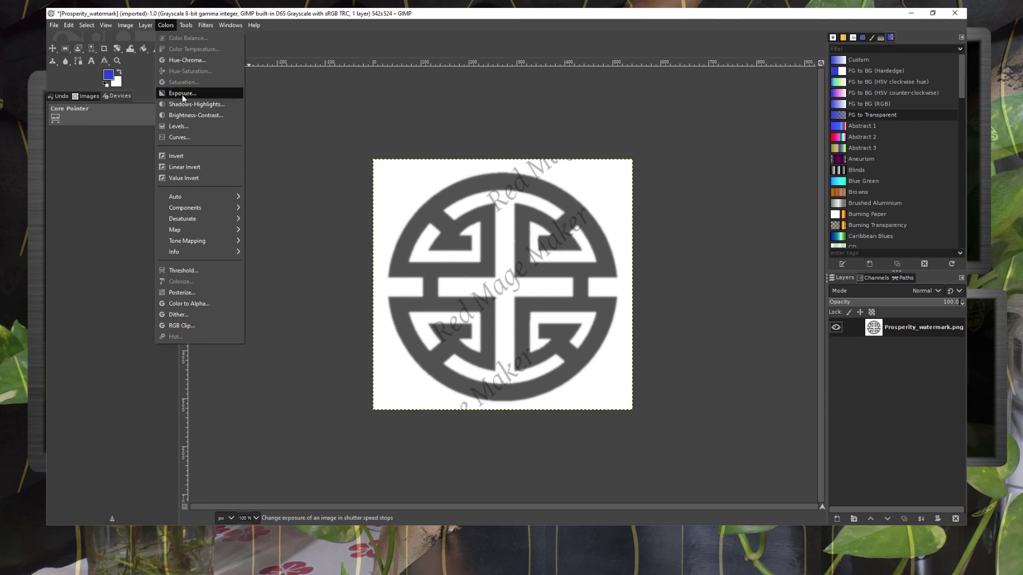
pyautogui.click(215, 272)
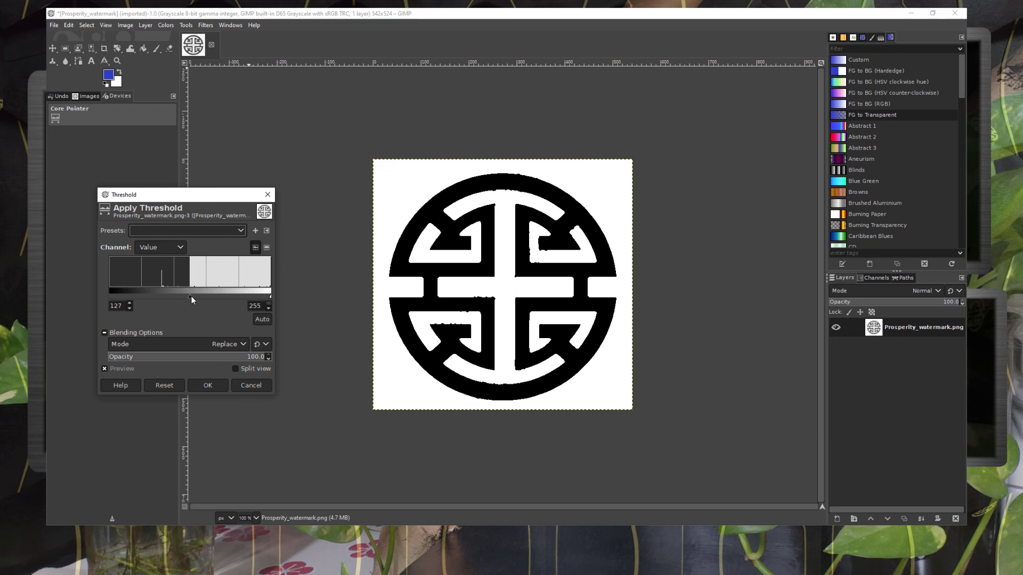
pyautogui.press('+')
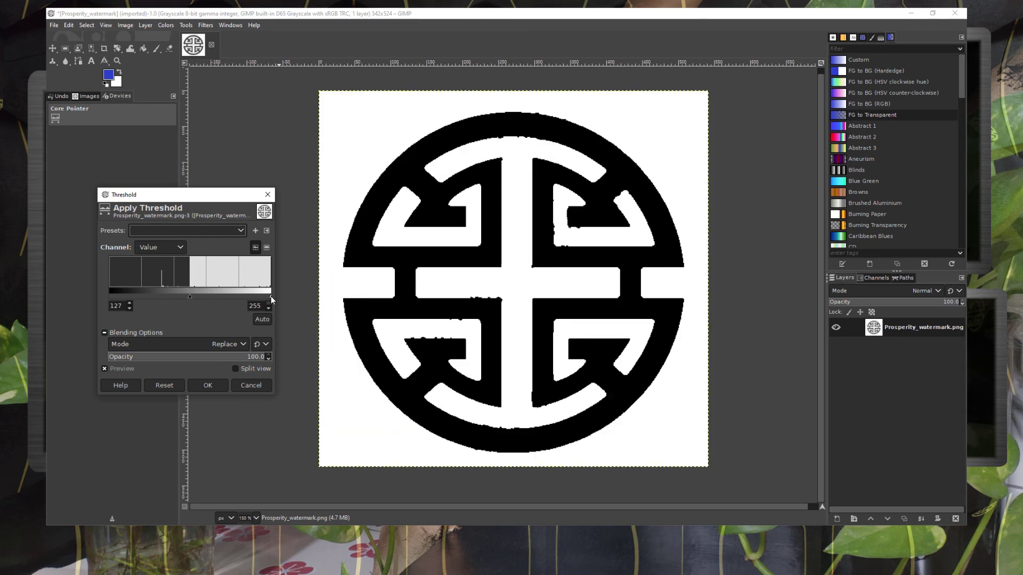
pyautogui.moveTo(270, 300); pyautogui.dragTo(282, 305)
pyautogui.moveTo(197, 302)
pyautogui.mouseDown()
pyautogui.moveTo(170, 302)
pyautogui.moveTo(214, 301)
pyautogui.moveTo(195, 300)
pyautogui.mouseUp()
pyautogui.click(208, 386)
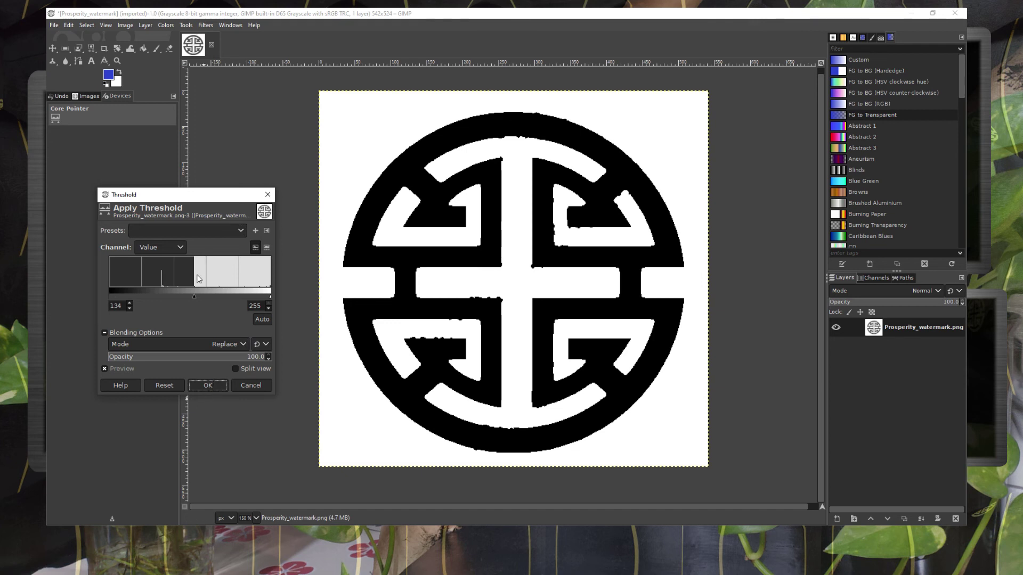
pyautogui.click(209, 385)
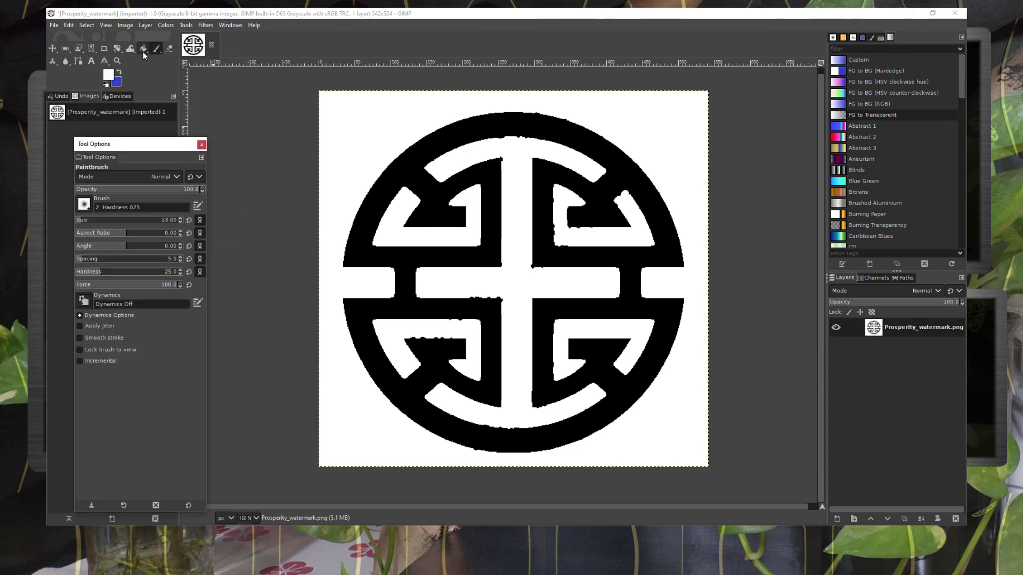
# - Erase the stray pixels above the lower-left black bar near the central cross, using the 2. Block 01 brush and a white background color
pyautogui.click(169, 48)
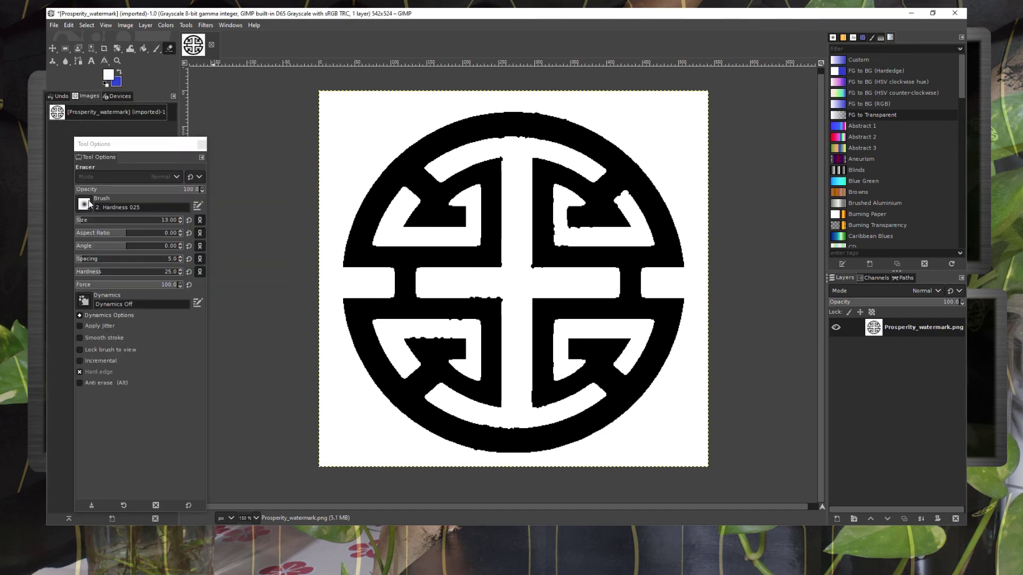
pyautogui.click(91, 204)
pyautogui.click(120, 219)
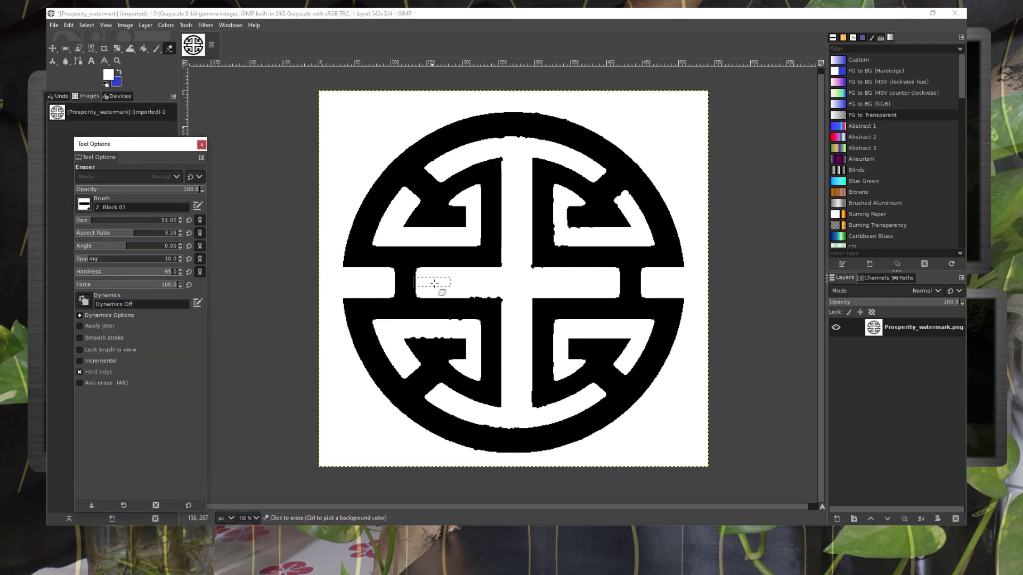
pyautogui.keyDown('ctrl'); pyautogui.scroll(5, 508, 305); pyautogui.keyUp('ctrl')
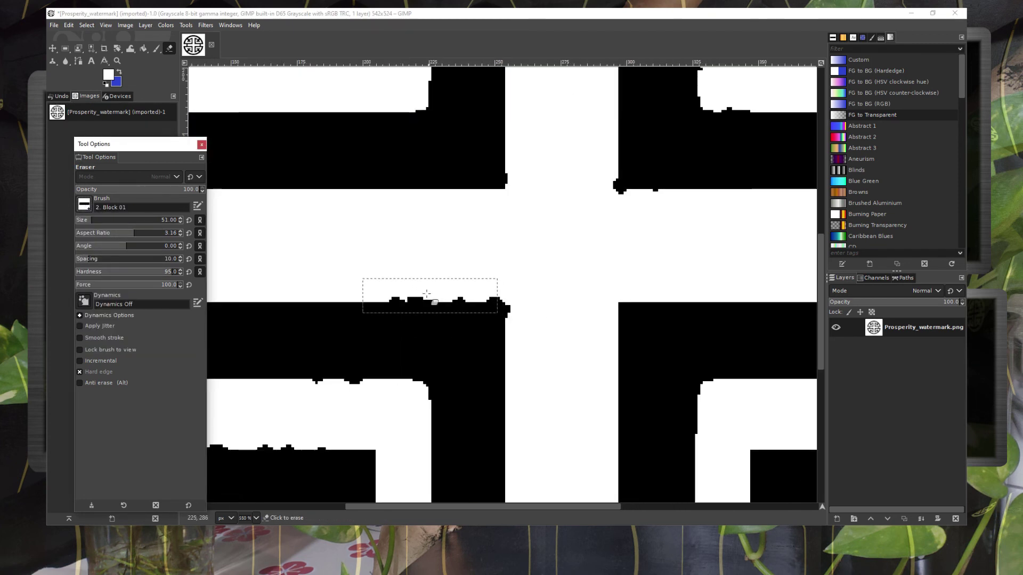
pyautogui.click(439, 285)
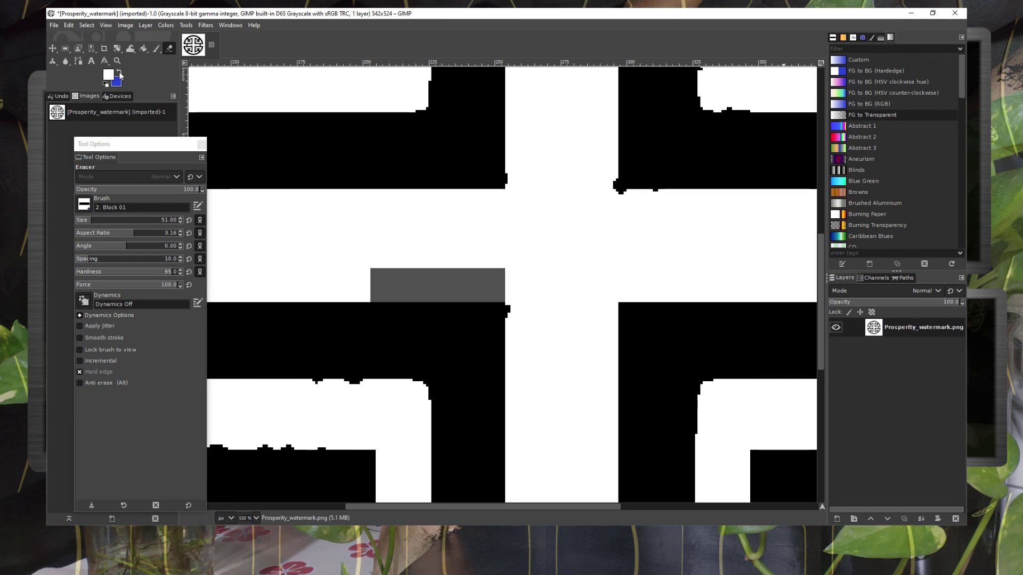
pyautogui.click(119, 73)
pyautogui.click(432, 282)
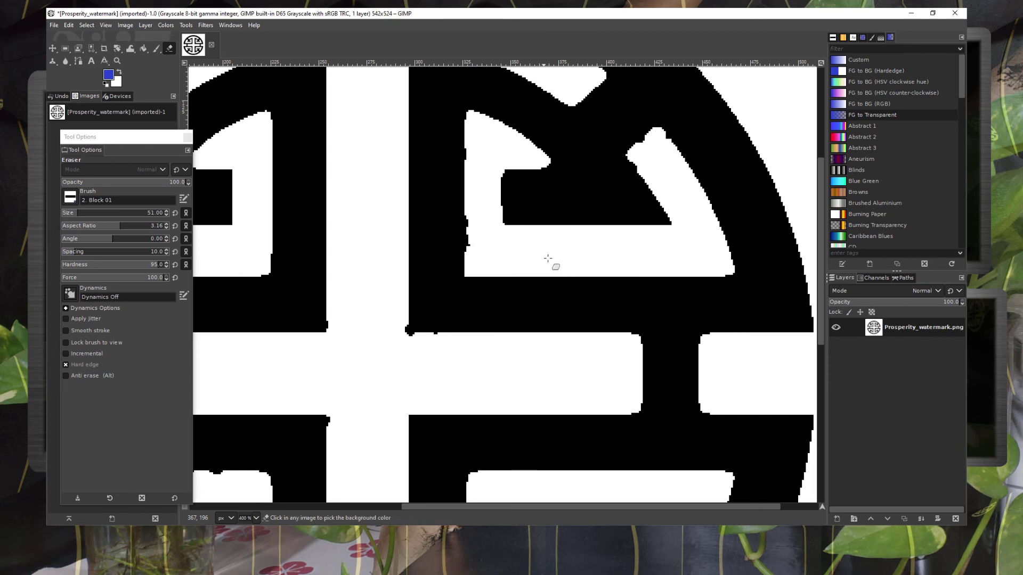
pyautogui.keyDown('ctrl'); pyautogui.scroll(-2, 543, 259); pyautogui.keyUp('ctrl')
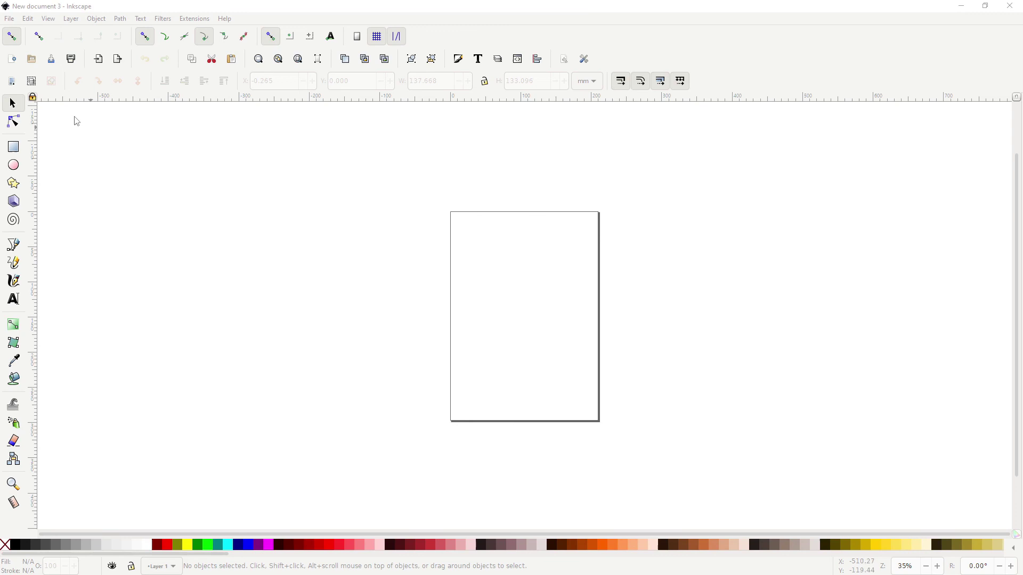
# - Switch to Inkscape, open the recent file Prosperity.jpeg embedded with smooth rendering, and maximize its window
pyautogui.click(11, 20)
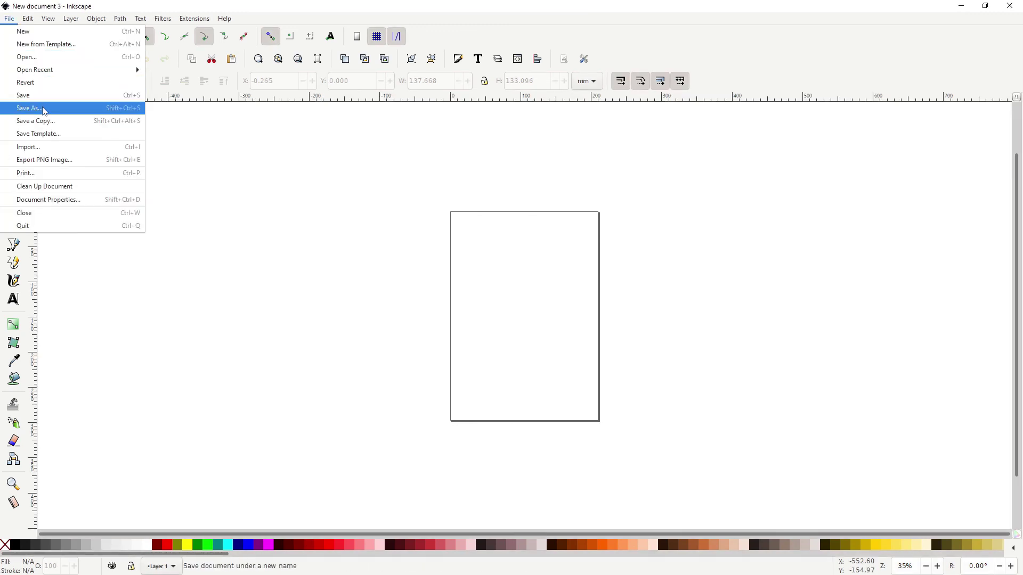
pyautogui.moveTo(60, 76)
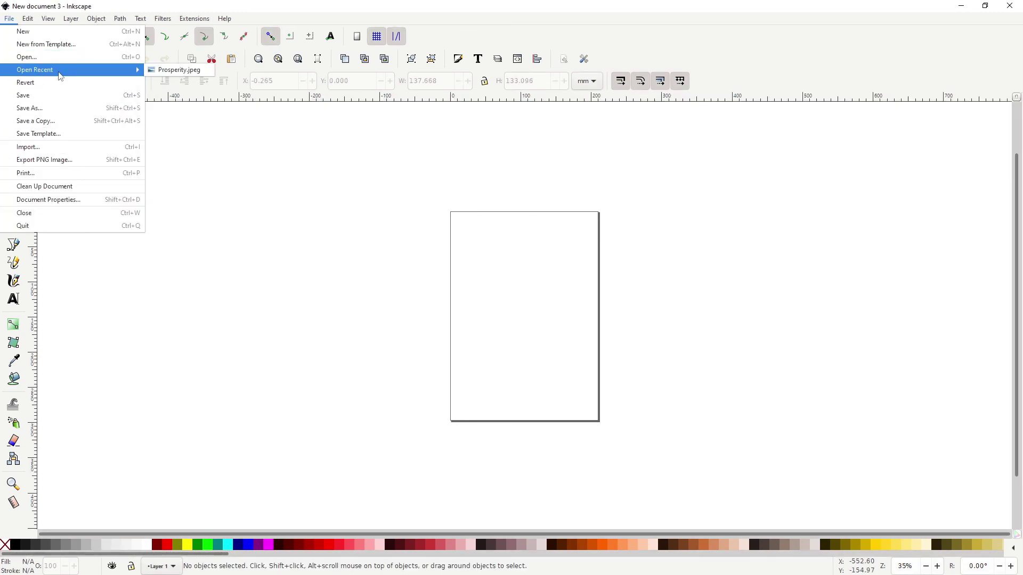
pyautogui.click(168, 78)
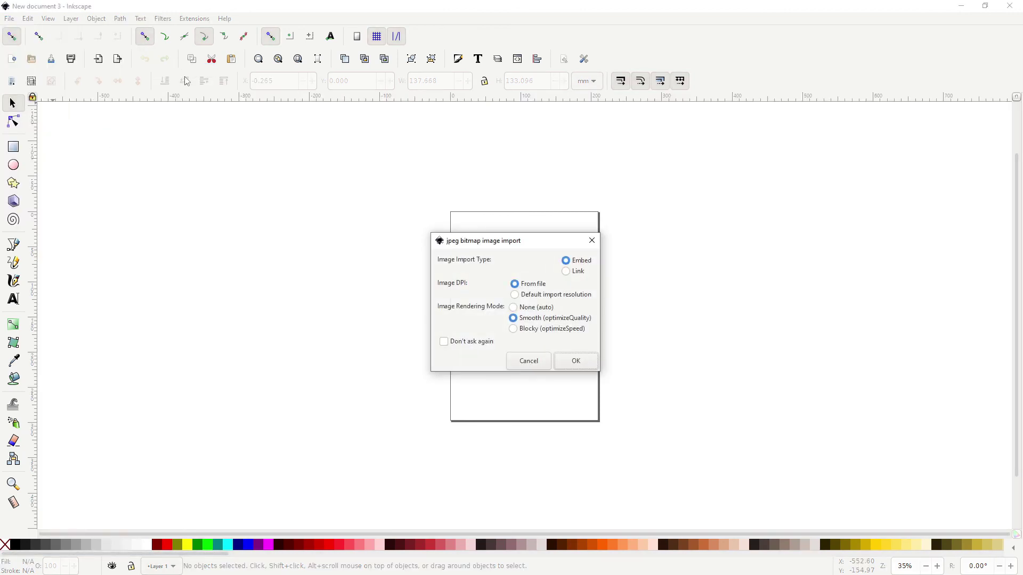
pyautogui.click(576, 361)
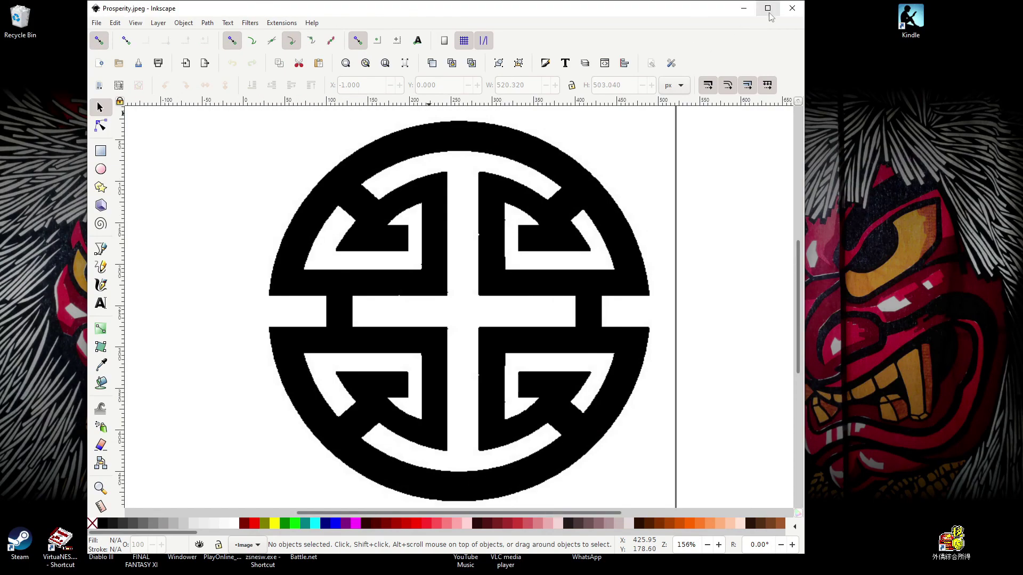
pyautogui.click(775, 6)
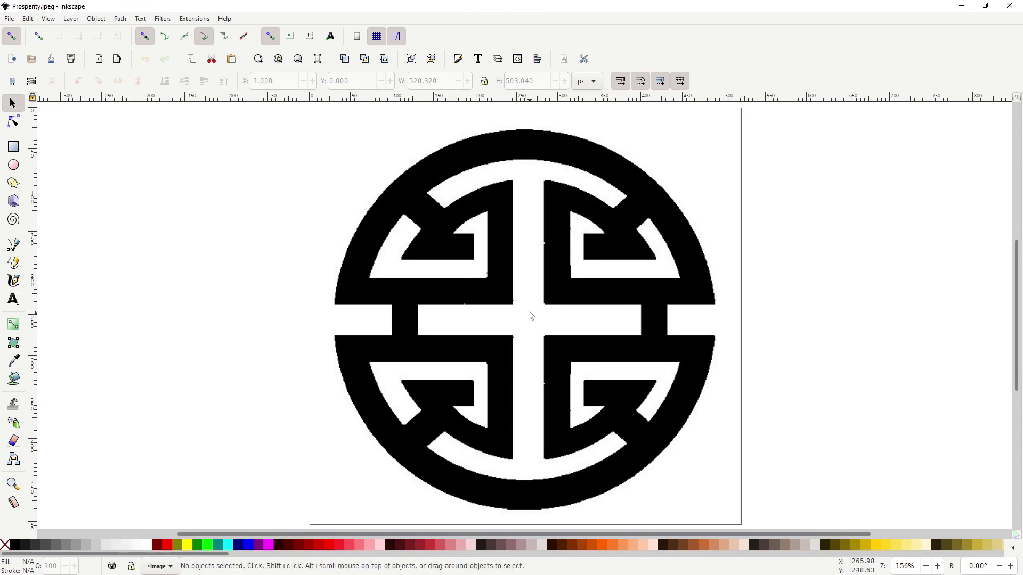
# - Examine the pixelated edges of the emblem up close, around its upper-right quarter
pyautogui.keyDown('ctrl'); pyautogui.scroll(2, 593, 229); pyautogui.keyUp('ctrl')
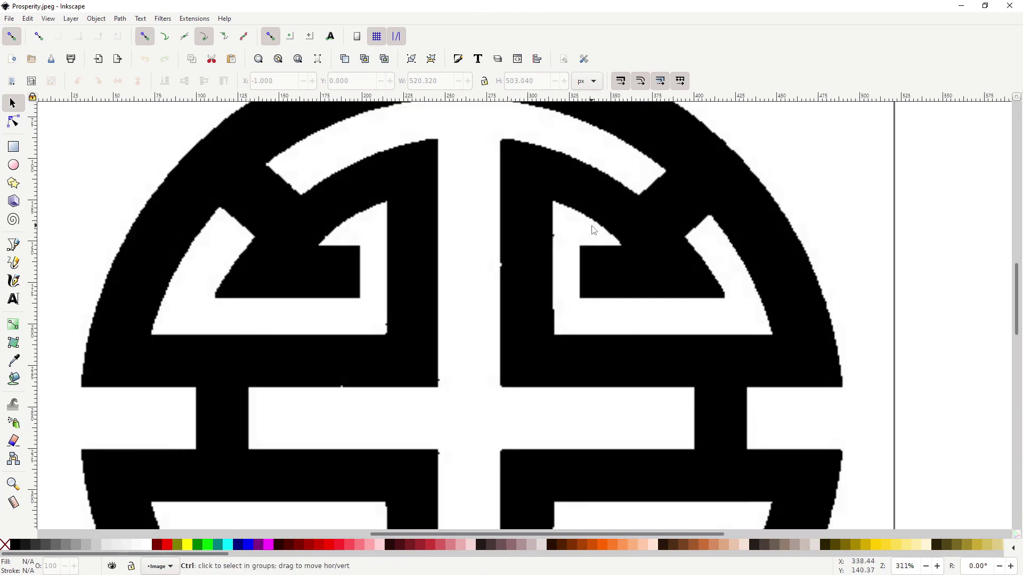
pyautogui.keyDown('ctrl'); pyautogui.scroll(3, 593, 230); pyautogui.keyUp('ctrl')
pyautogui.keyDown('ctrl'); pyautogui.scroll(5, 629, 260); pyautogui.keyUp('ctrl')
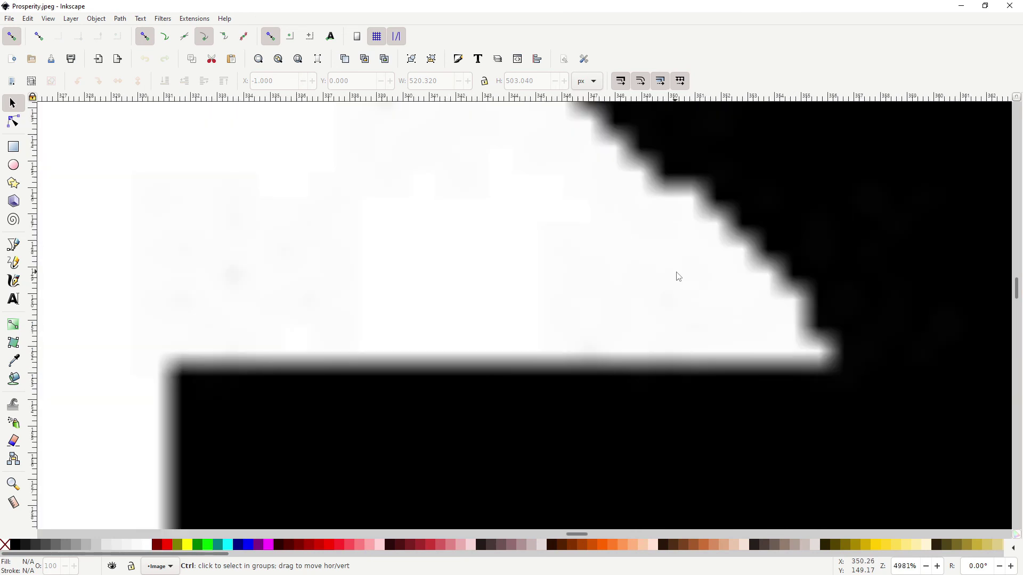
pyautogui.keyDown('ctrl'); pyautogui.scroll(2, 799, 304); pyautogui.keyUp('ctrl')
pyautogui.keyDown('ctrl'); pyautogui.scroll(3, 840, 358); pyautogui.keyUp('ctrl')
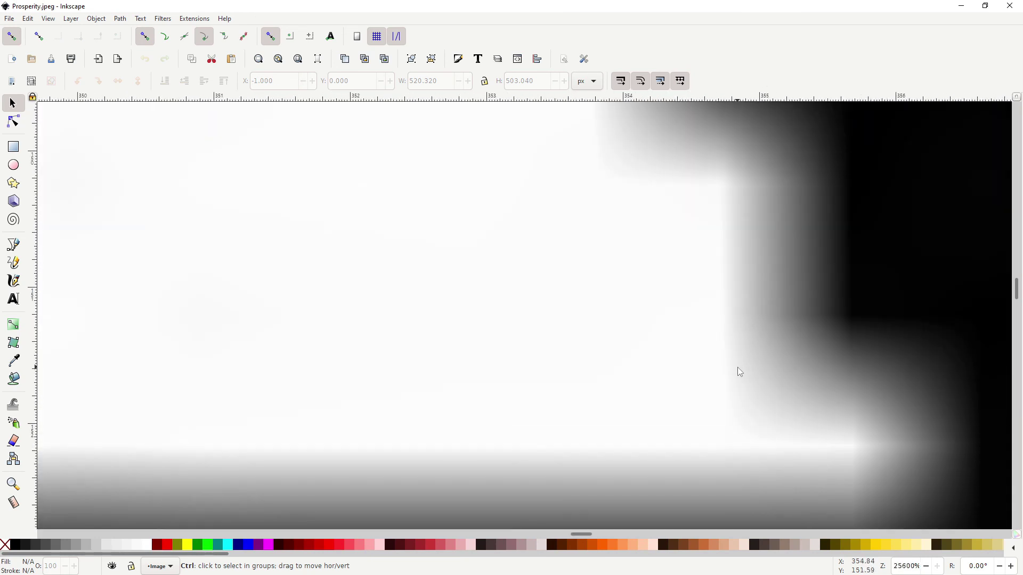
pyautogui.keyDown('ctrl'); pyautogui.scroll(-12, 740, 372); pyautogui.keyUp('ctrl')
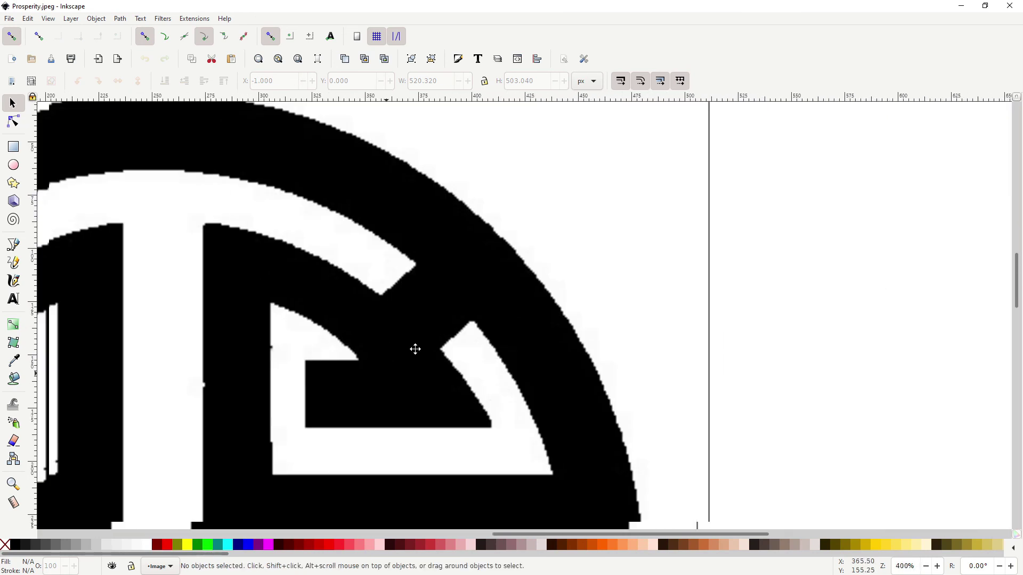
pyautogui.keyDown('ctrl'); pyautogui.scroll(-5, 415, 349); pyautogui.keyUp('ctrl')
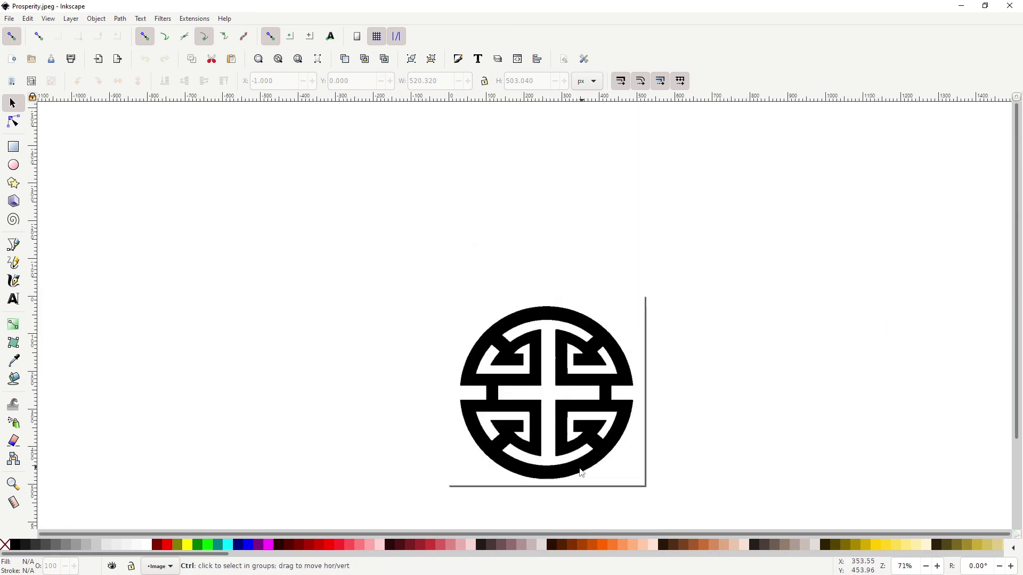
pyautogui.keyDown('ctrl'); pyautogui.scroll(3, 581, 473); pyautogui.keyUp('ctrl')
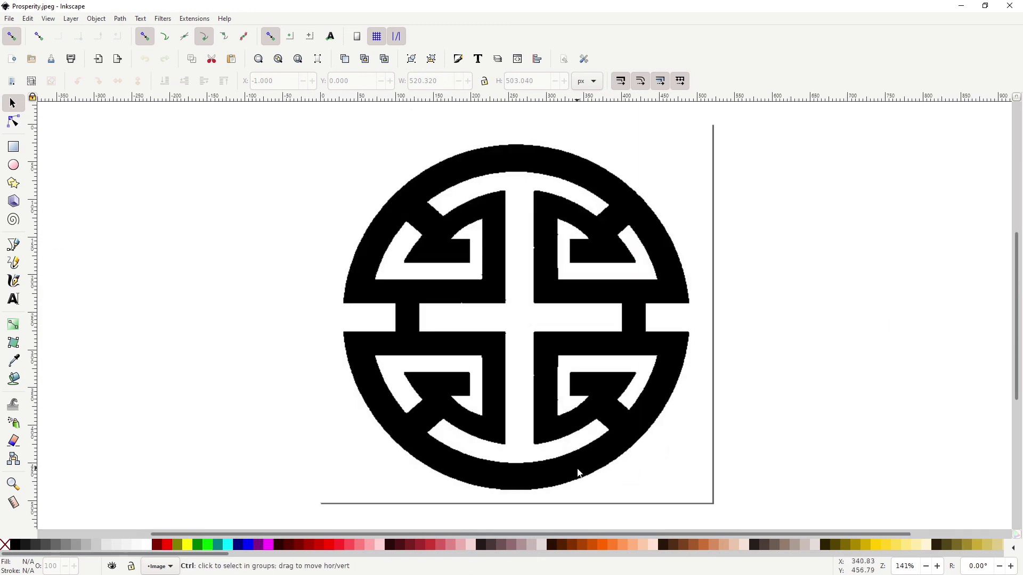
# - Trace the embedded emblem image into a path using a single-scan Brightness cutoff with a threshold of 0.450
pyautogui.click(553, 281)
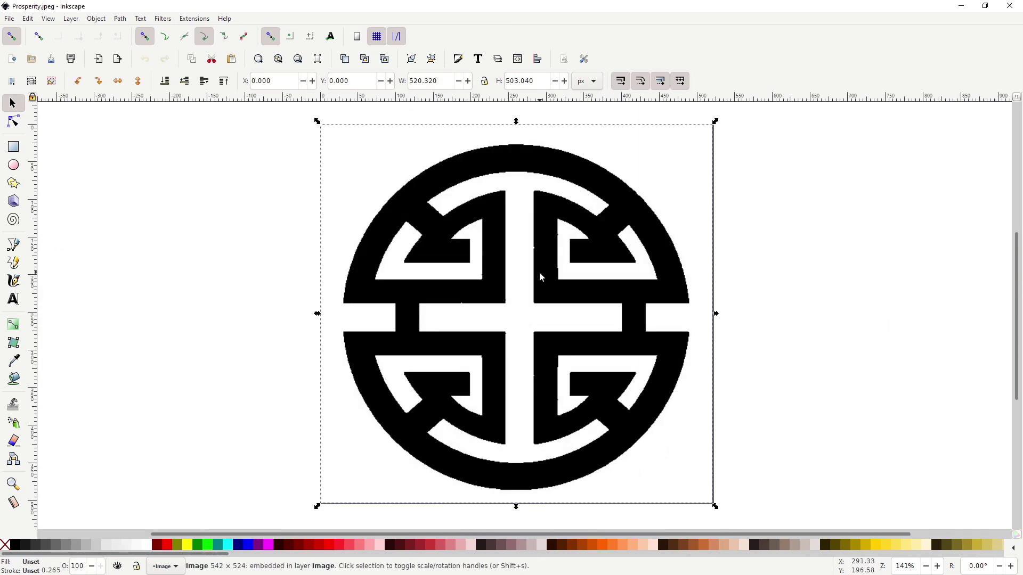
pyautogui.click(119, 19)
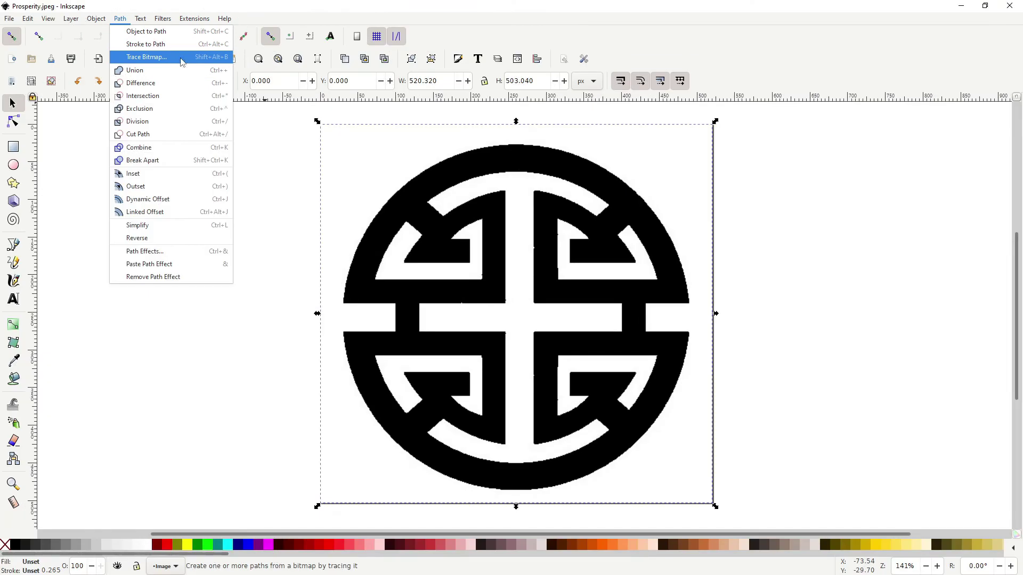
pyautogui.click(182, 58)
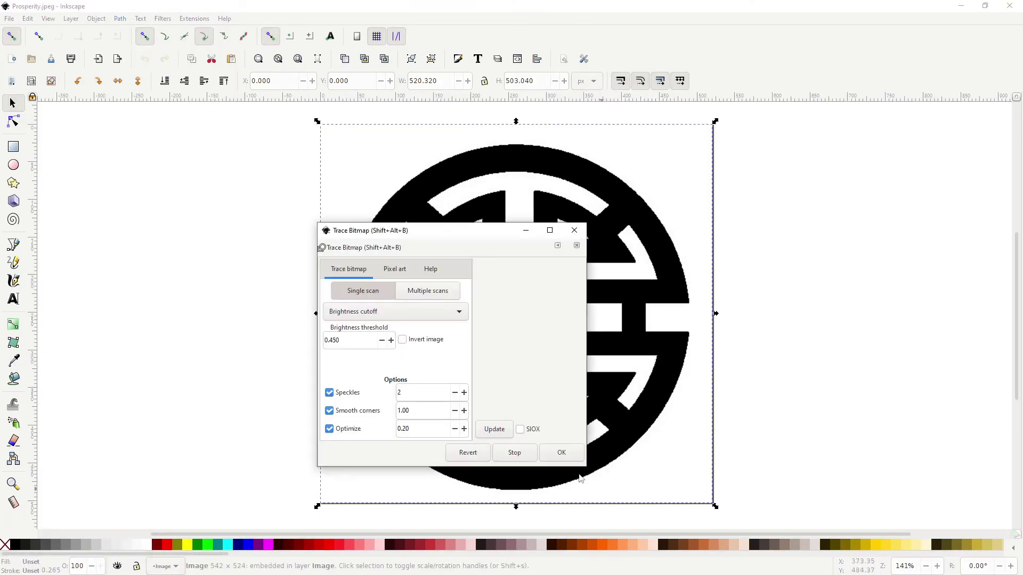
pyautogui.click(561, 454)
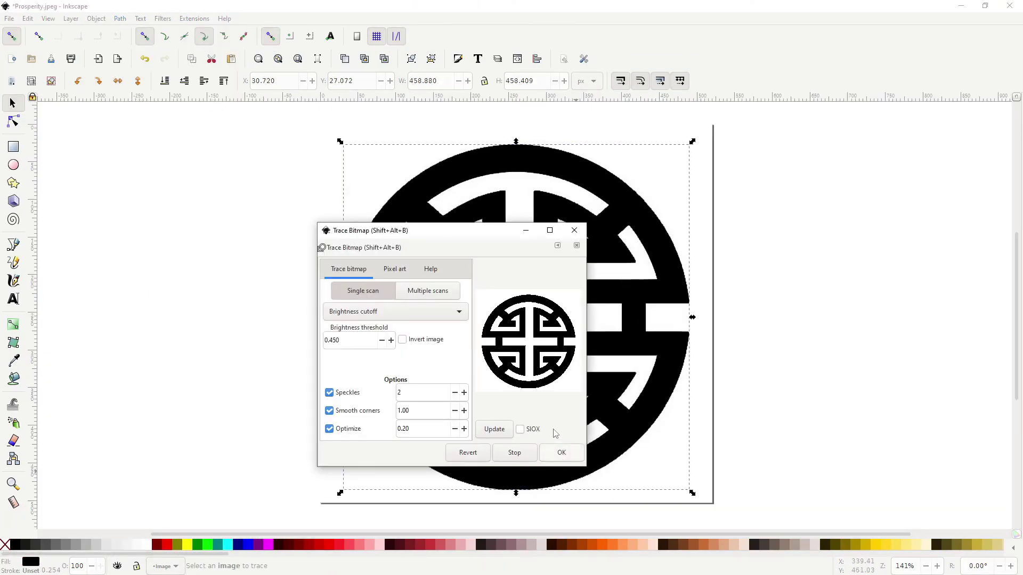
pyautogui.click(574, 231)
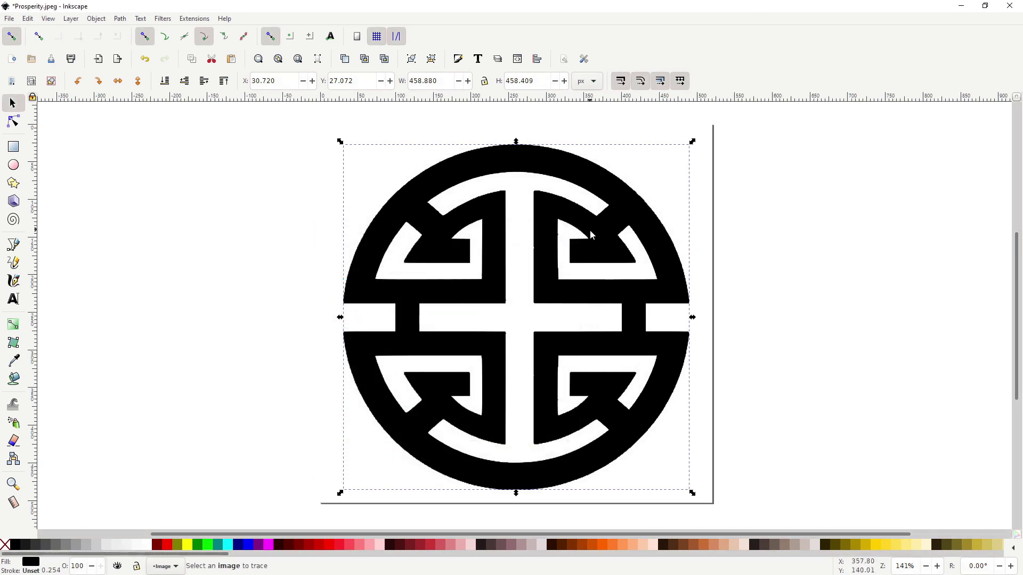
# - Move the traced emblem aside so it only partly overlaps the bitmap, and compare their edges up close
pyautogui.moveTo(582, 171)
pyautogui.mouseDown()
pyautogui.moveTo(708, 176)
pyautogui.moveTo(752, 215)
pyautogui.moveTo(747, 238)
pyautogui.moveTo(733, 235)
pyautogui.moveTo(729, 194)
pyautogui.mouseUp()
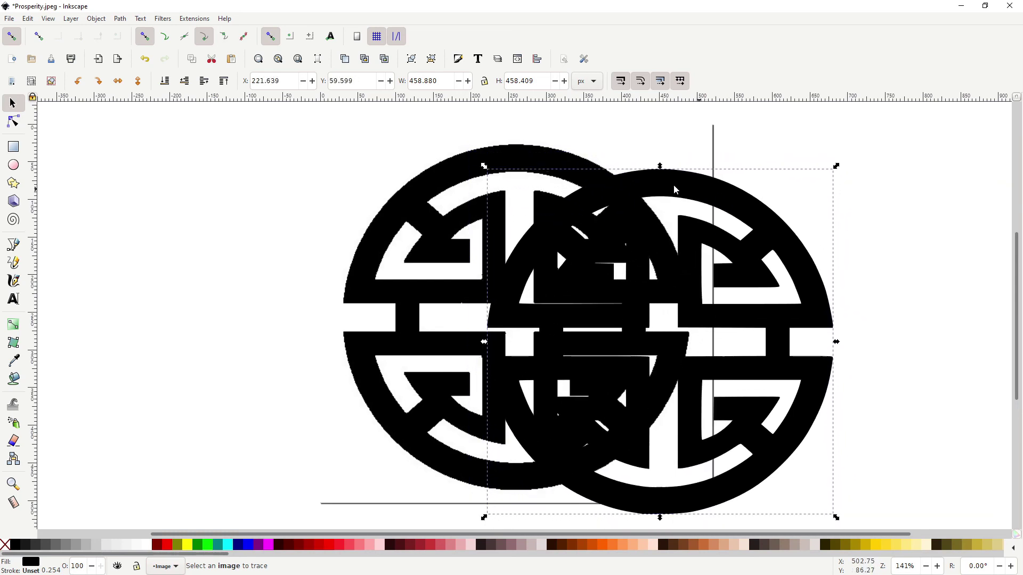
pyautogui.keyDown('ctrl'); pyautogui.scroll(3, 538, 195); pyautogui.keyUp('ctrl')
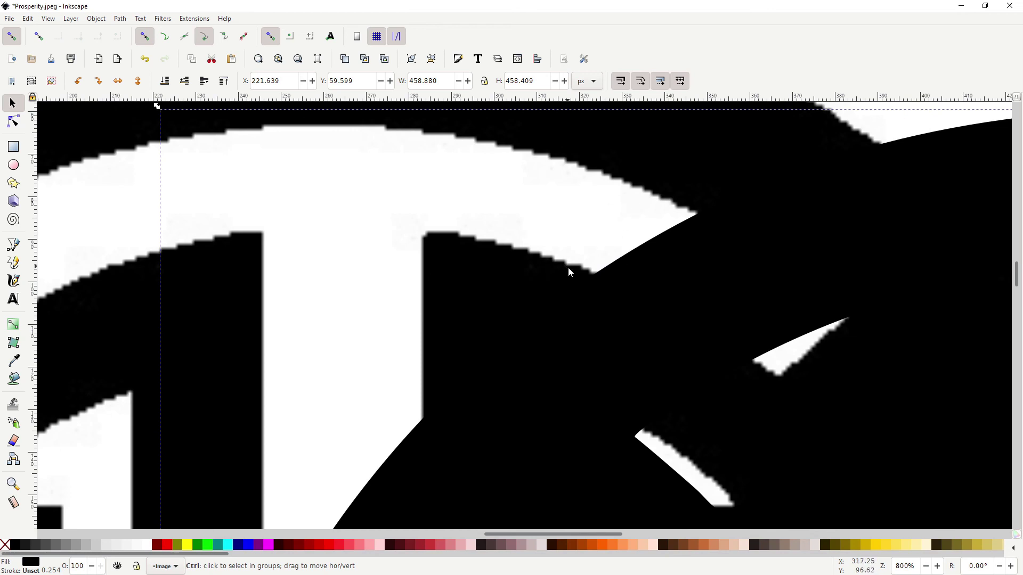
pyautogui.keyDown('ctrl'); pyautogui.scroll(7, 569, 269); pyautogui.keyUp('ctrl')
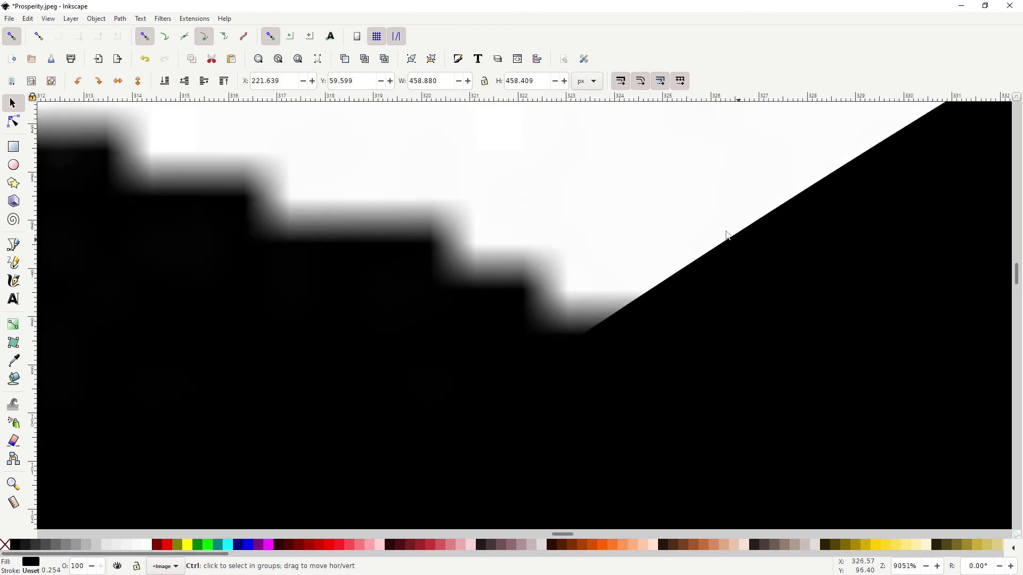
pyautogui.keyDown('ctrl'); pyautogui.scroll(2, 727, 235); pyautogui.keyUp('ctrl')
pyautogui.keyDown('ctrl'); pyautogui.scroll(1, 451, 393); pyautogui.keyUp('ctrl')
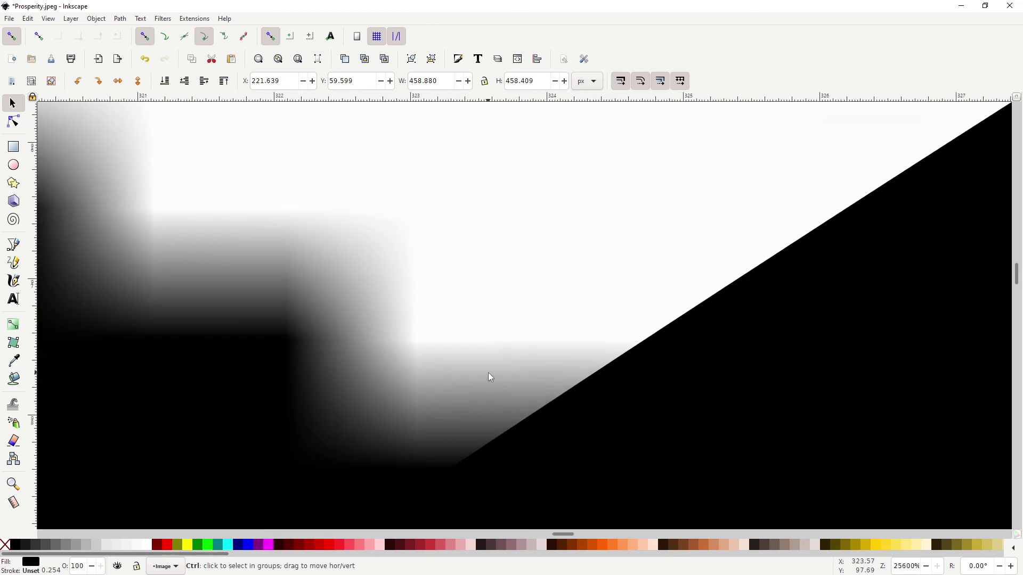
pyautogui.keyDown('ctrl'); pyautogui.scroll(-17, 548, 336); pyautogui.keyUp('ctrl')
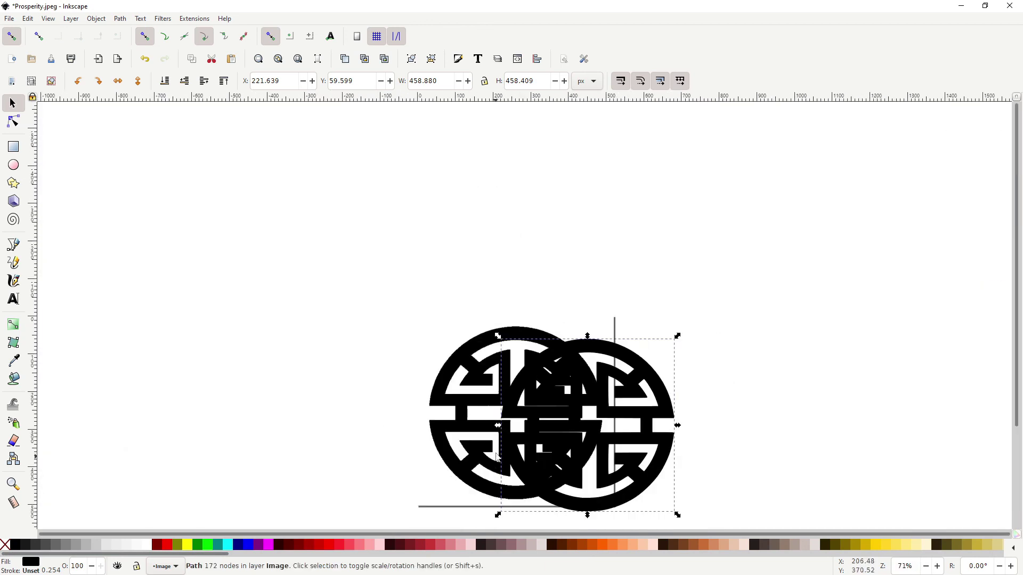
# - Delete the original bitmap emblem and move the traced path back onto the page
pyautogui.keyDown('ctrl'); pyautogui.scroll(2, 497, 457); pyautogui.keyUp('ctrl')
pyautogui.click(425, 194)
pyautogui.press('Delete')
pyautogui.click(774, 221)
pyautogui.moveTo(774, 222); pyautogui.dragTo(635, 199)
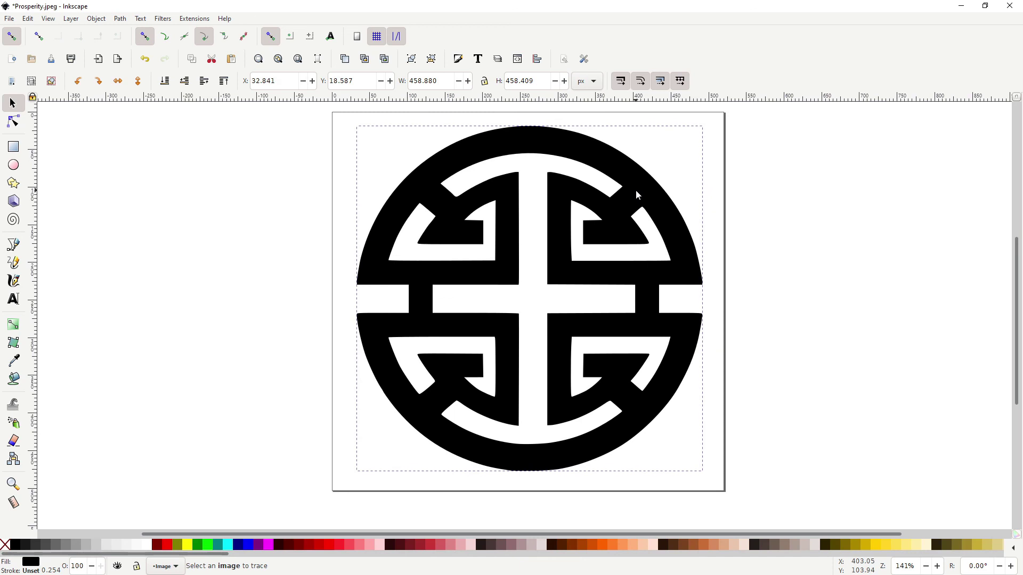
# - Save the traced emblem as Prosperity.svg in Plain SVG format in the Prosperity folder
pyautogui.click(9, 18)
pyautogui.click(64, 107)
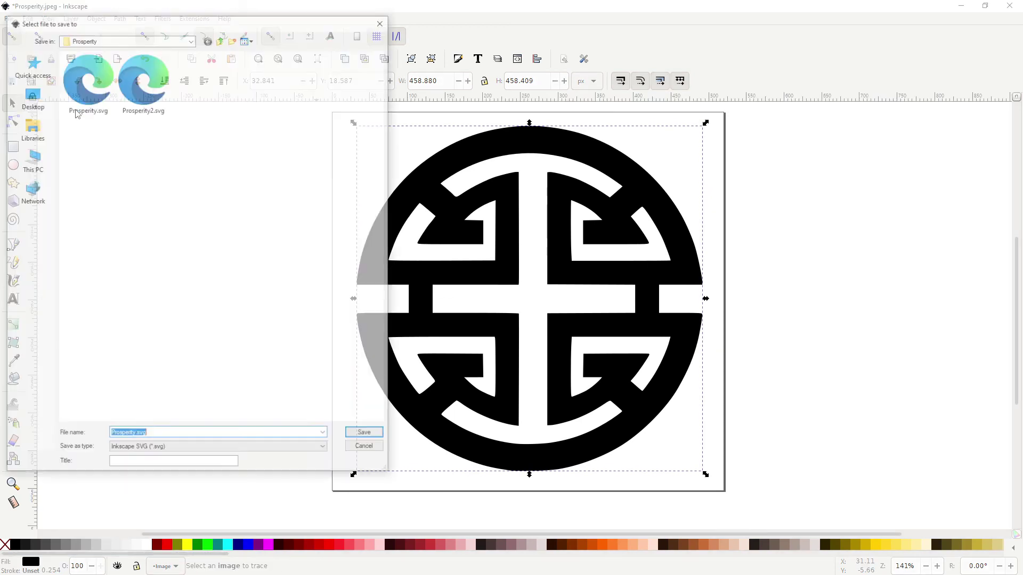
pyautogui.click(201, 450)
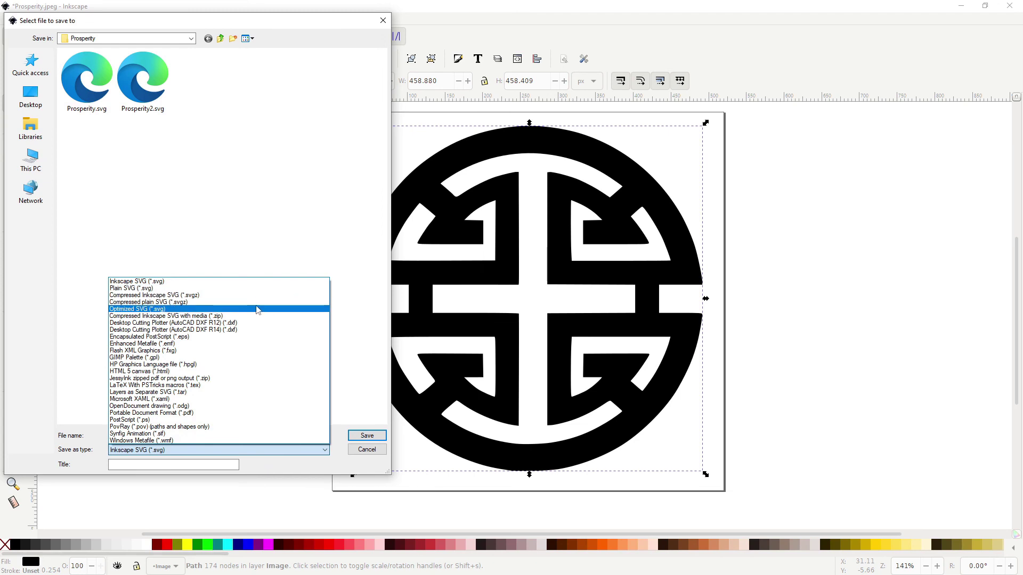
pyautogui.click(249, 288)
pyautogui.click(367, 437)
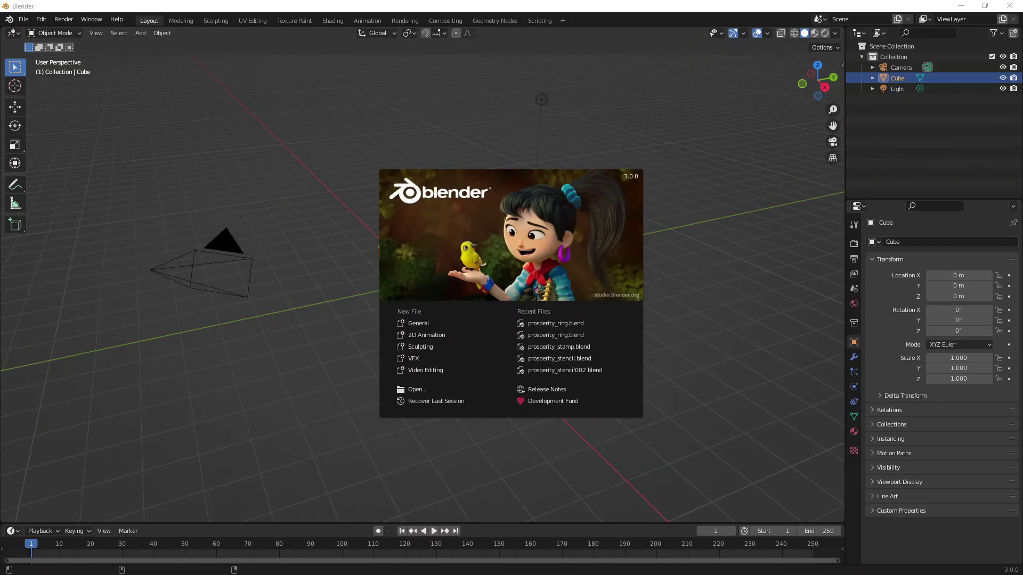
# - Switch to Blender, dismiss the splash screen and delete the default cube
pyautogui.click(423, 321)
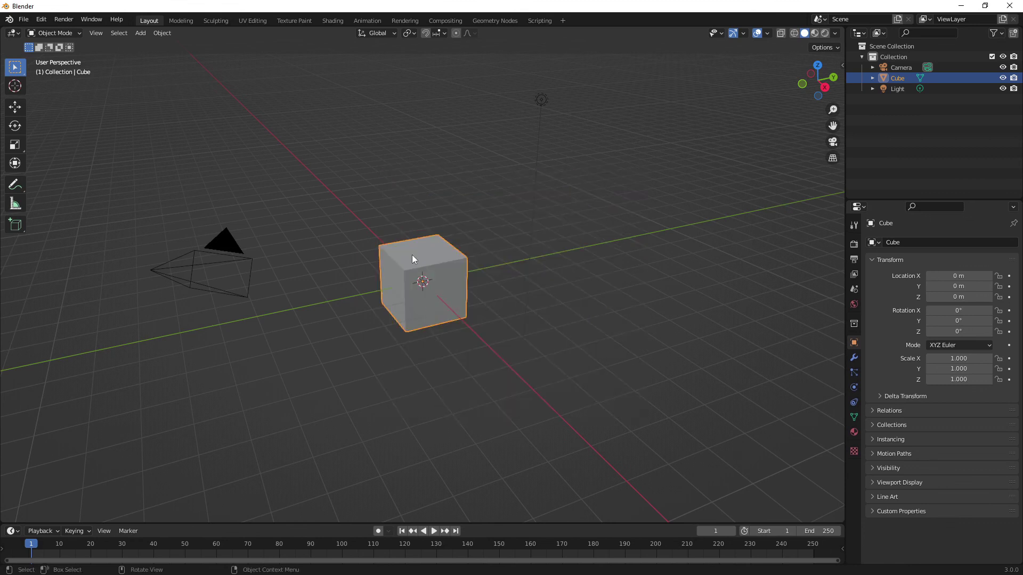
pyautogui.press('Delete')
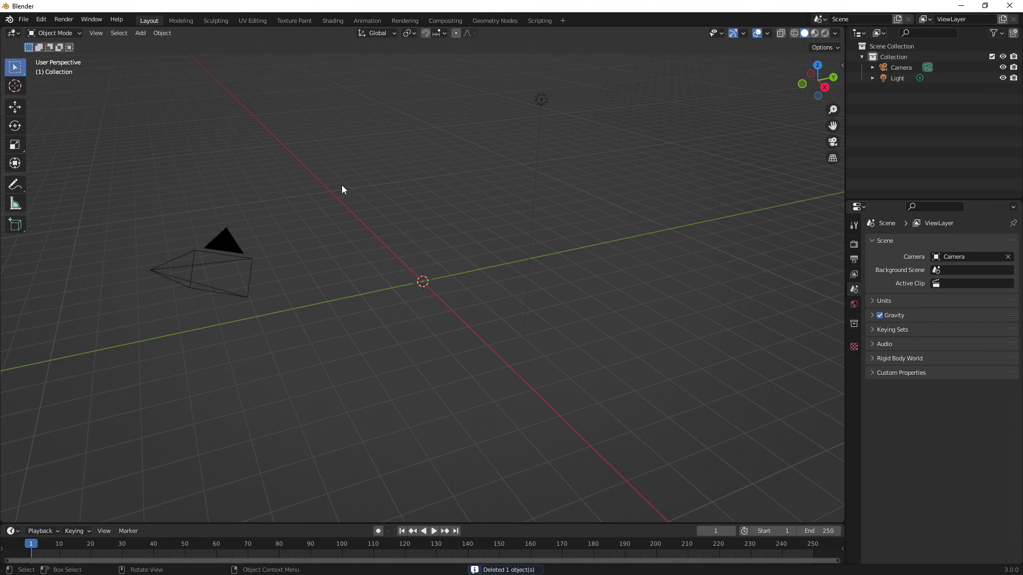
# - Import Prosperity.svg from the Prosperity folder as Scalable Vector Graphics
pyautogui.click(24, 22)
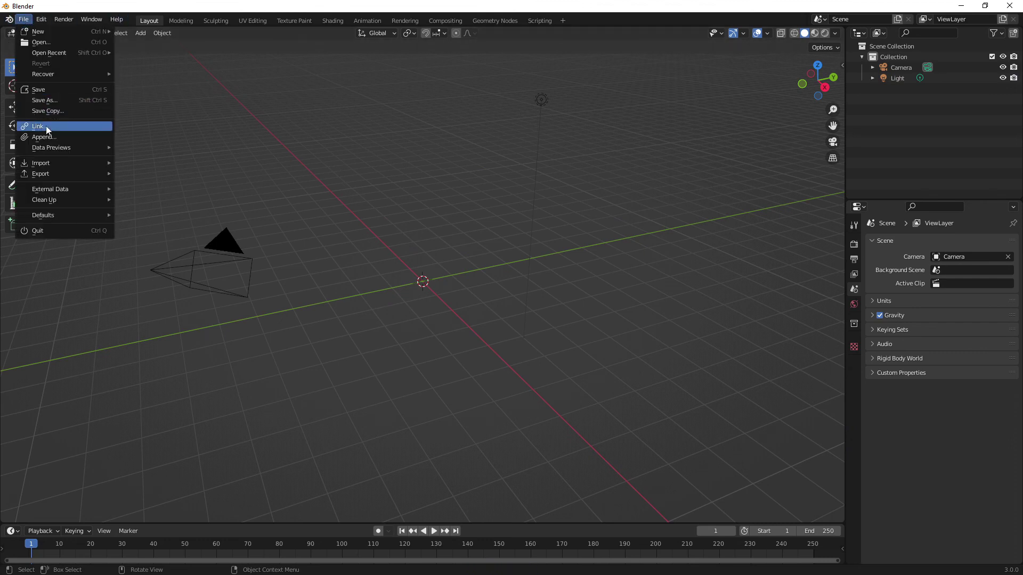
pyautogui.moveTo(76, 168)
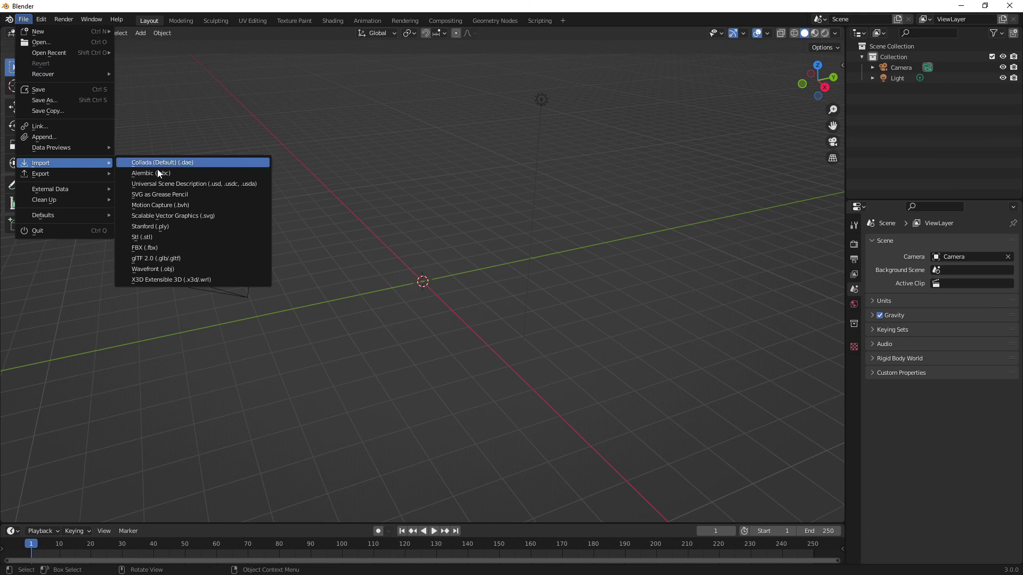
pyautogui.click(183, 216)
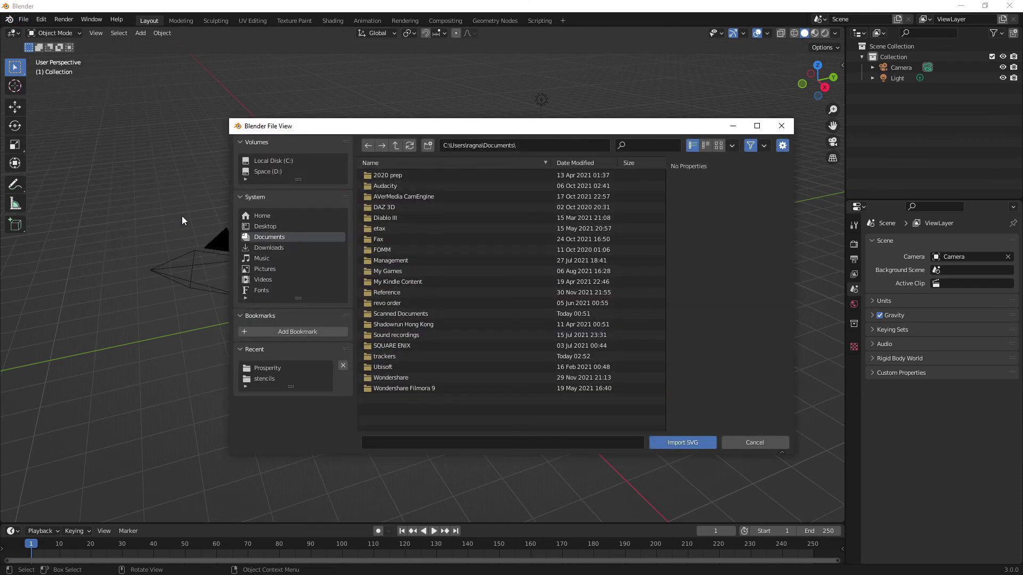
pyautogui.doubleClick(246, 369)
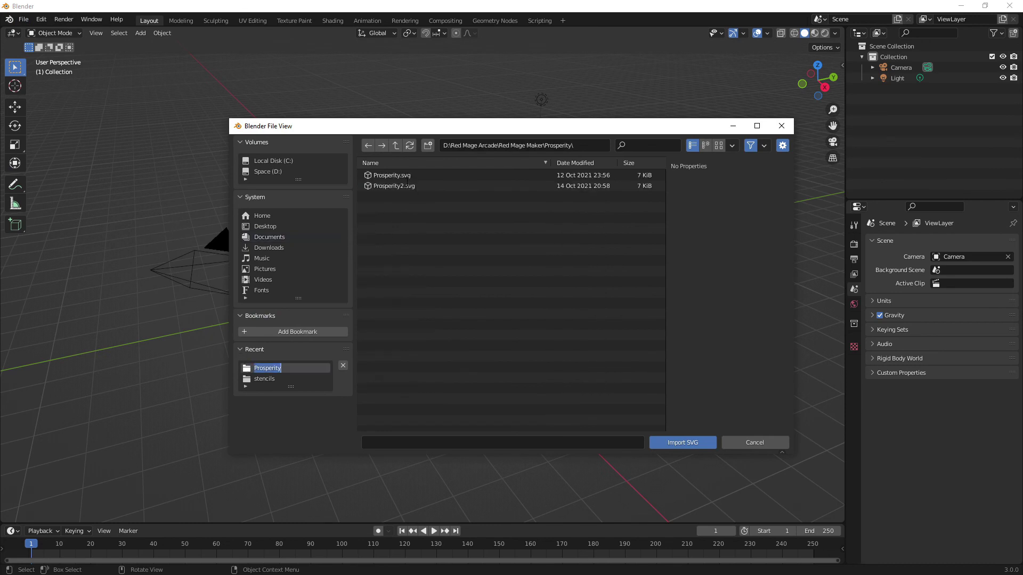
pyautogui.click(395, 181)
pyautogui.doubleClick(392, 177)
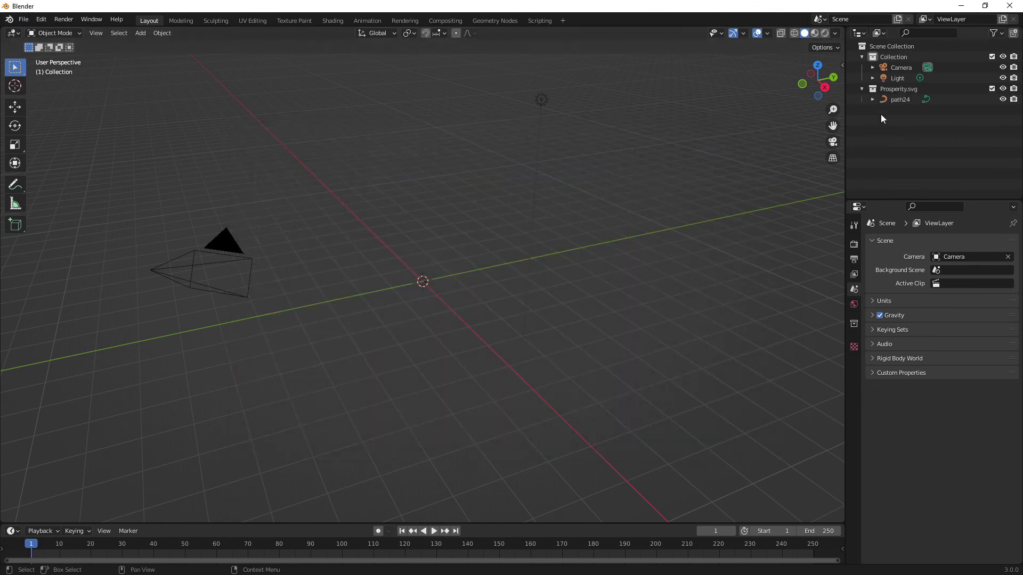
# - Select the imported path24 emblem curve and set its geometry Extrude to 0.02 m
pyautogui.click(906, 101)
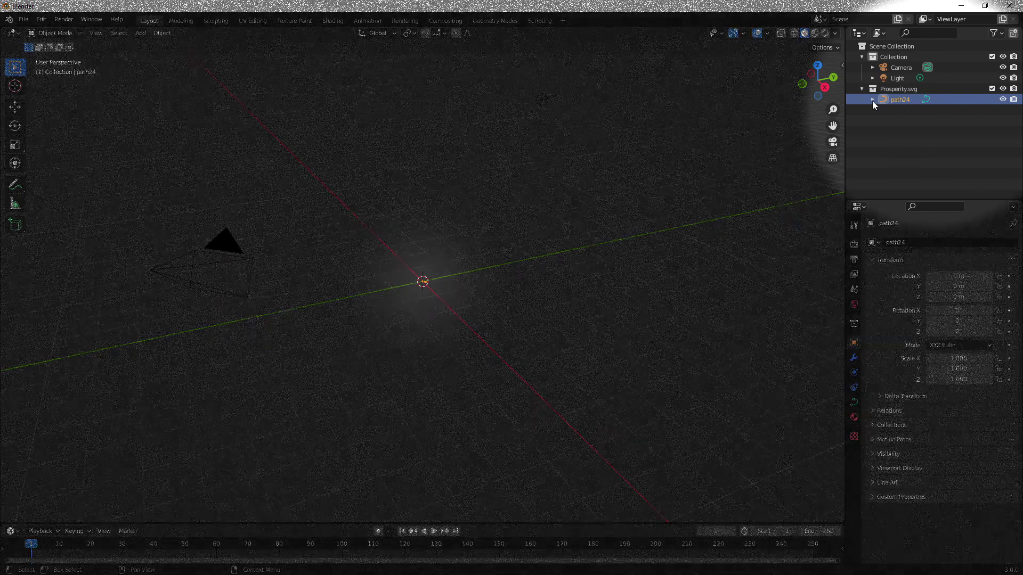
pyautogui.click(873, 100)
pyautogui.click(908, 111)
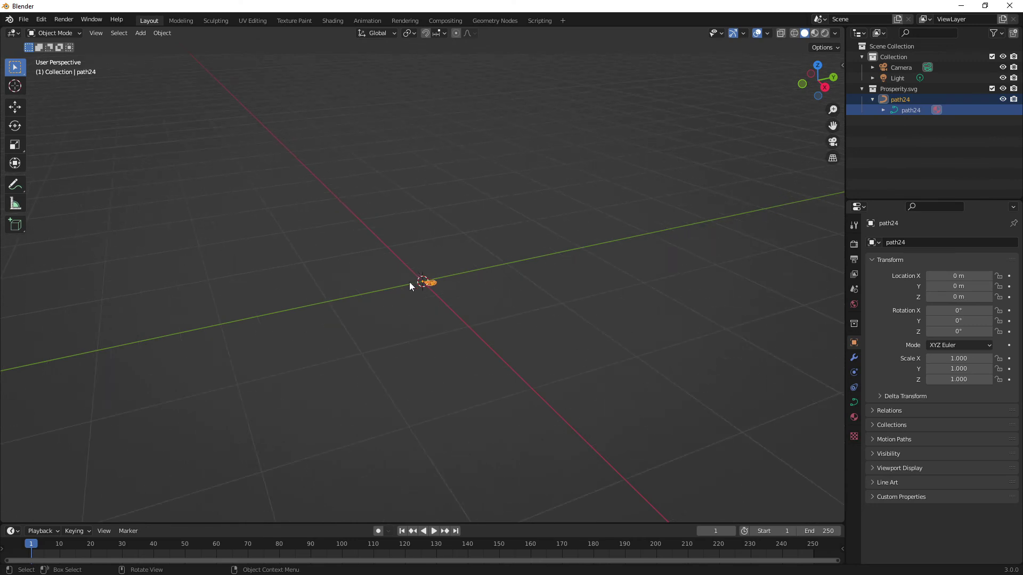
pyautogui.scroll(10, 409, 282)
pyautogui.moveTo(410, 283); pyautogui.dragTo(422, 309, button='middle')
pyautogui.scroll(3, 315, 350)
pyautogui.scroll(1, 434, 246)
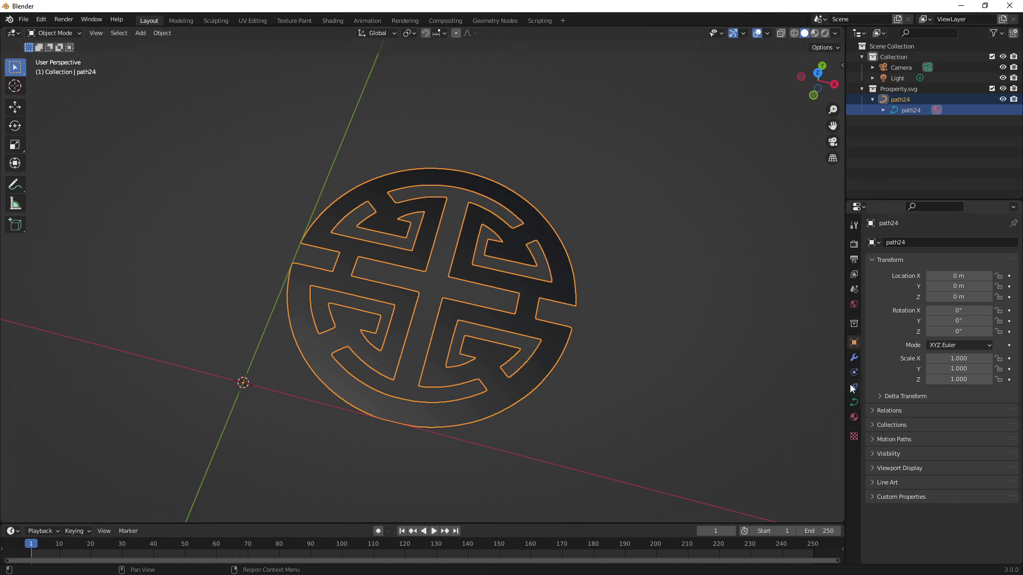
pyautogui.click(854, 404)
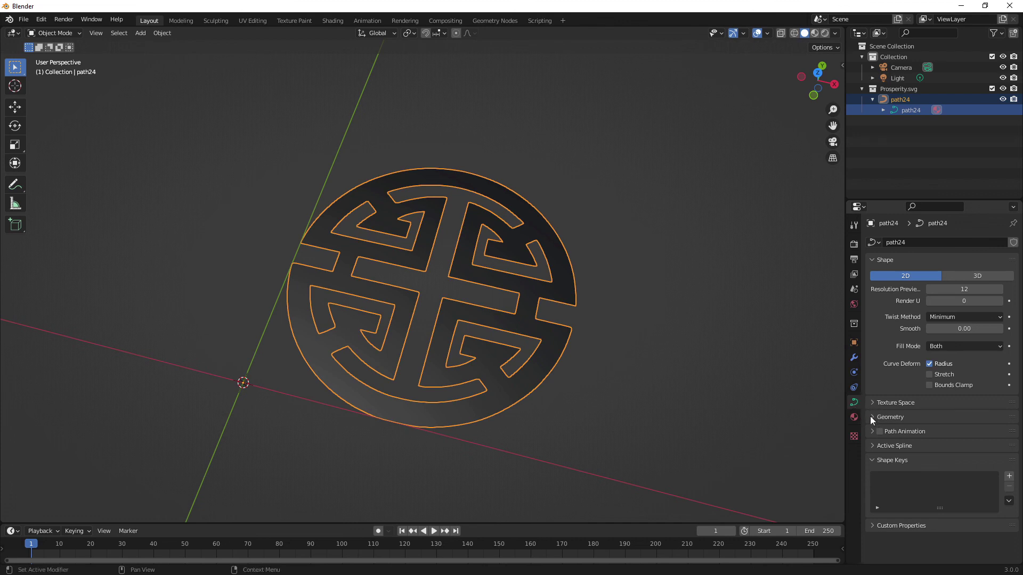
pyautogui.click(870, 416)
pyautogui.scroll(-3, 884, 420)
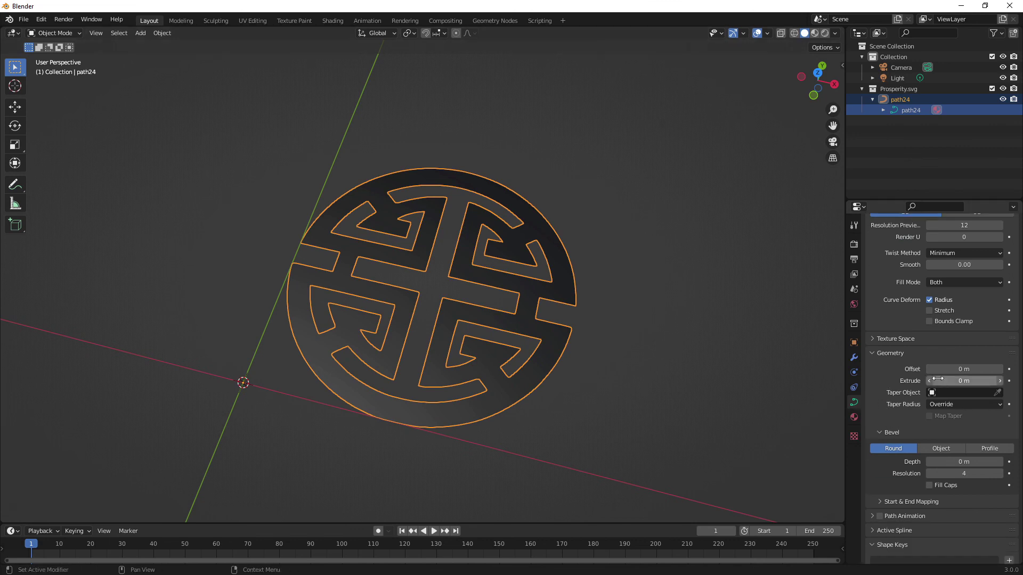
pyautogui.moveTo(940, 382); pyautogui.dragTo(954, 381)
pyautogui.moveTo(531, 445); pyautogui.dragTo(485, 341, button='middle')
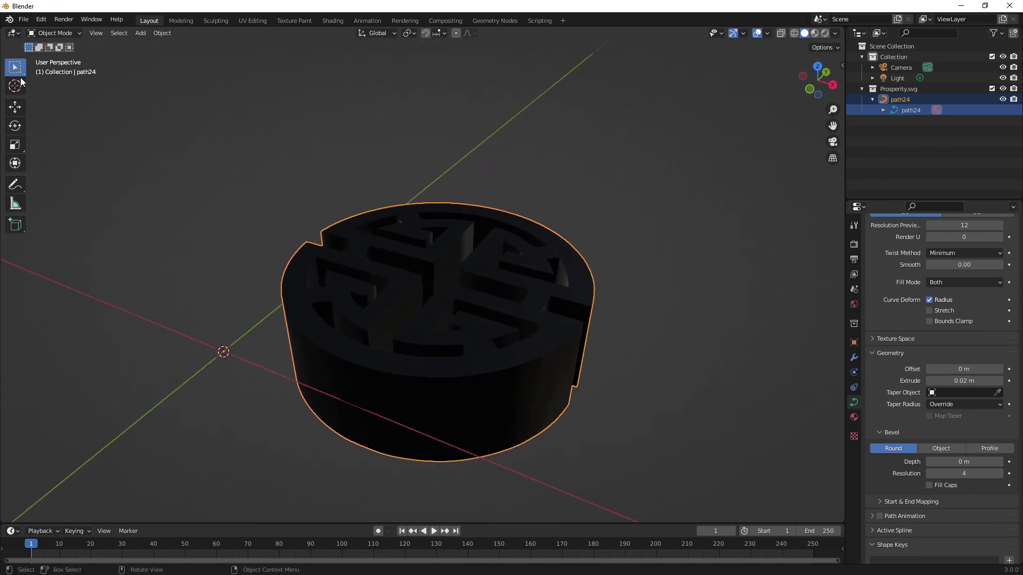
# - Raise the extruded emblem along the Z axis with the Move tool and deselect it
pyautogui.click(16, 108)
pyautogui.moveTo(216, 318); pyautogui.dragTo(186, 207)
pyautogui.click(646, 369)
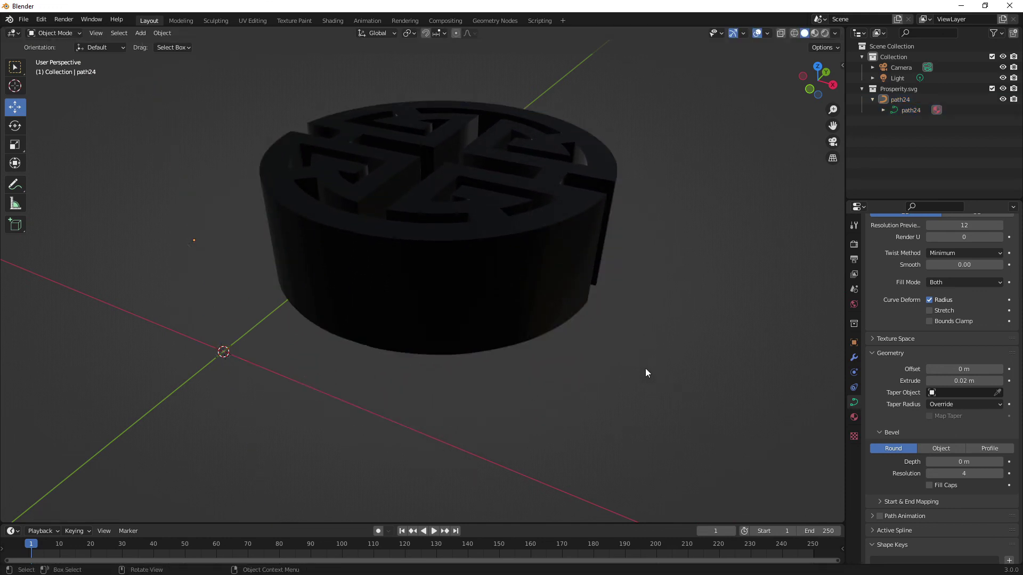
# - Inspect the extruded emblem's control points in Edit Mode, and return to Object Mode
pyautogui.moveTo(436, 276); pyautogui.dragTo(475, 370, button='middle')
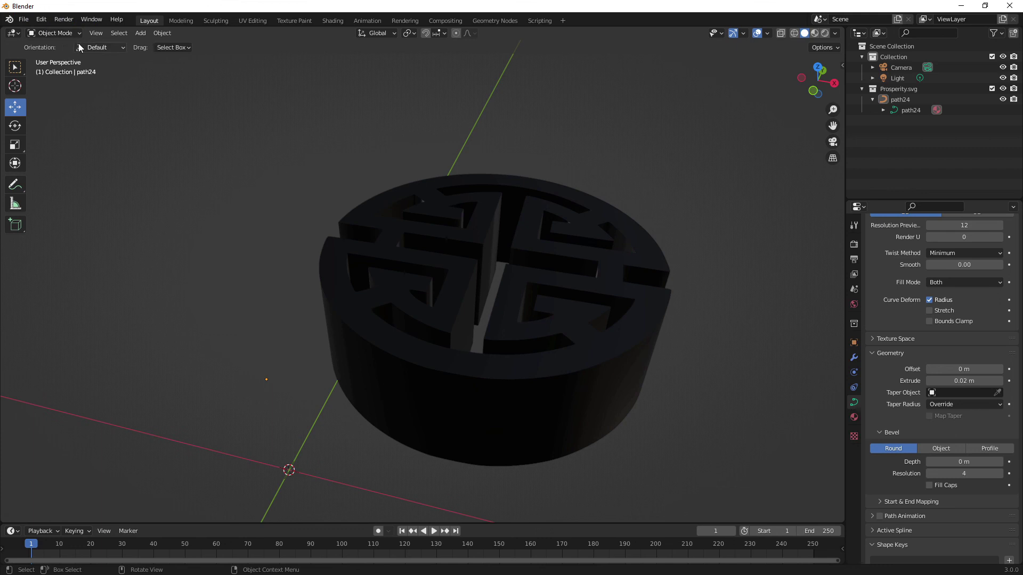
pyautogui.press('Tab')
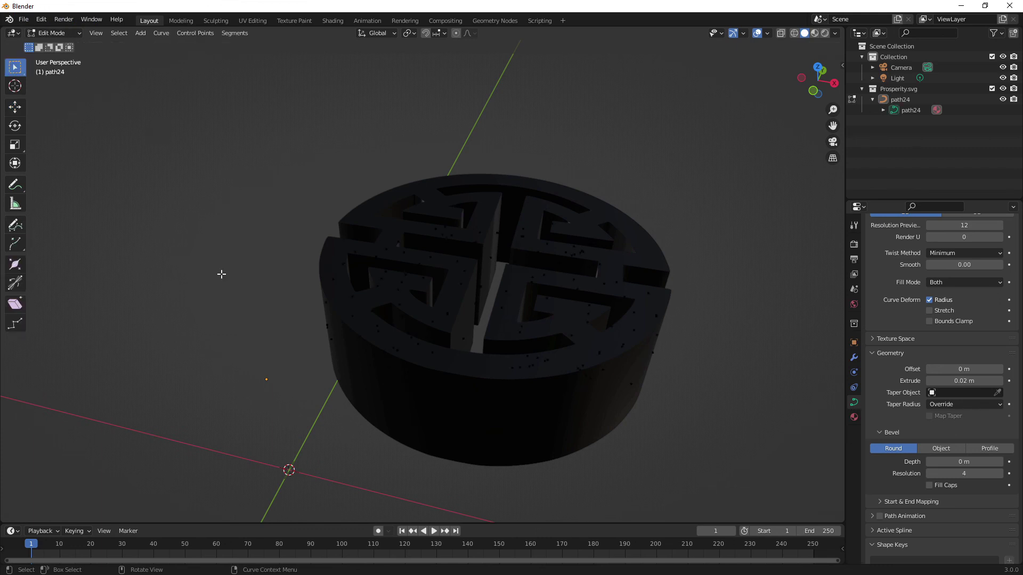
pyautogui.moveTo(766, 468)
pyautogui.mouseDown(button='middle')
pyautogui.moveTo(766, 336)
pyautogui.moveTo(797, 407)
pyautogui.moveTo(756, 487)
pyautogui.moveTo(720, 466)
pyautogui.moveTo(738, 440)
pyautogui.moveTo(737, 464)
pyautogui.moveTo(769, 478)
pyautogui.mouseUp(button='middle')
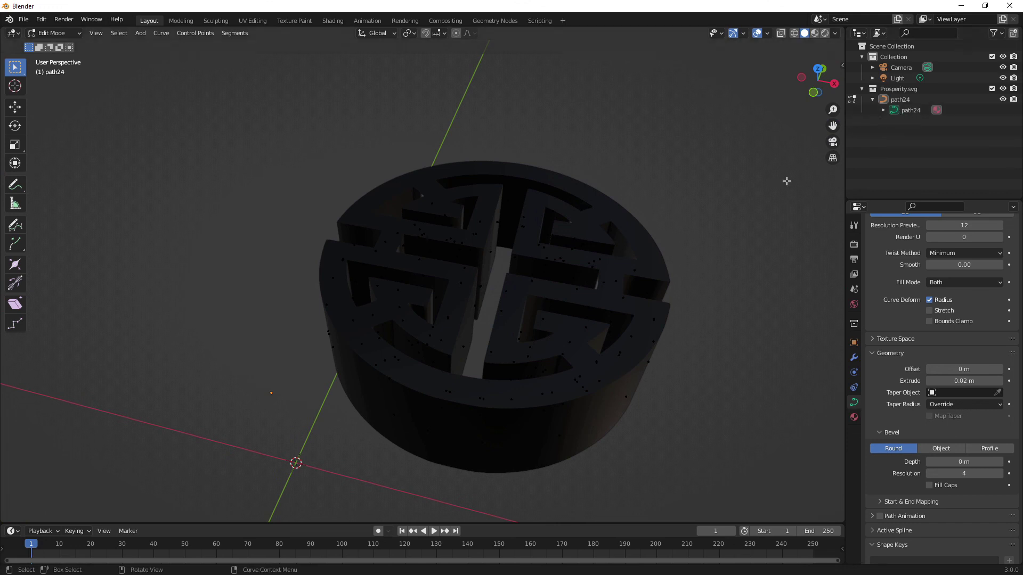
pyautogui.press('Tab')
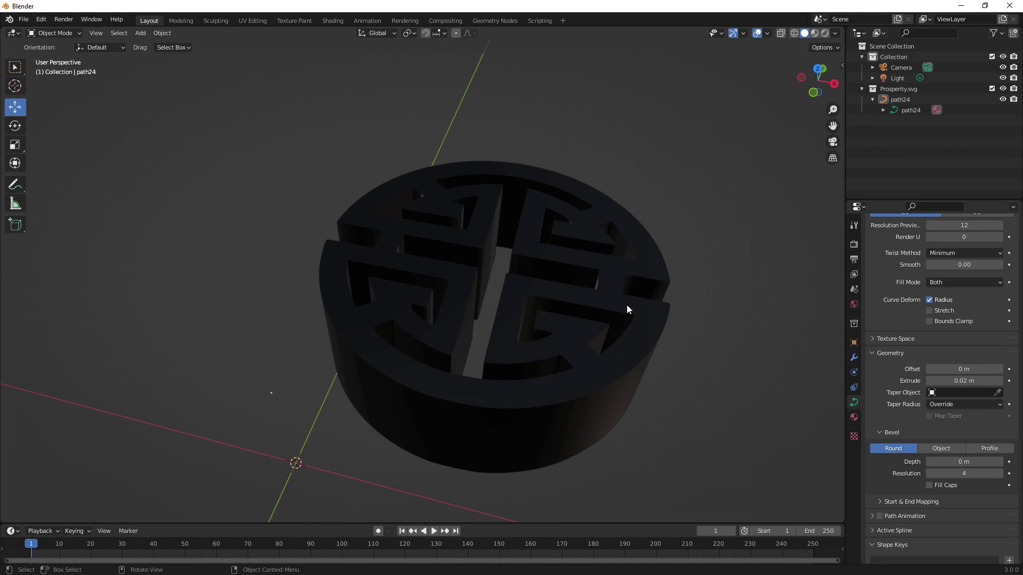
# - Select the extruded emblem curve and convert it to a mesh
pyautogui.click(610, 310)
pyautogui.rightClick(610, 311)
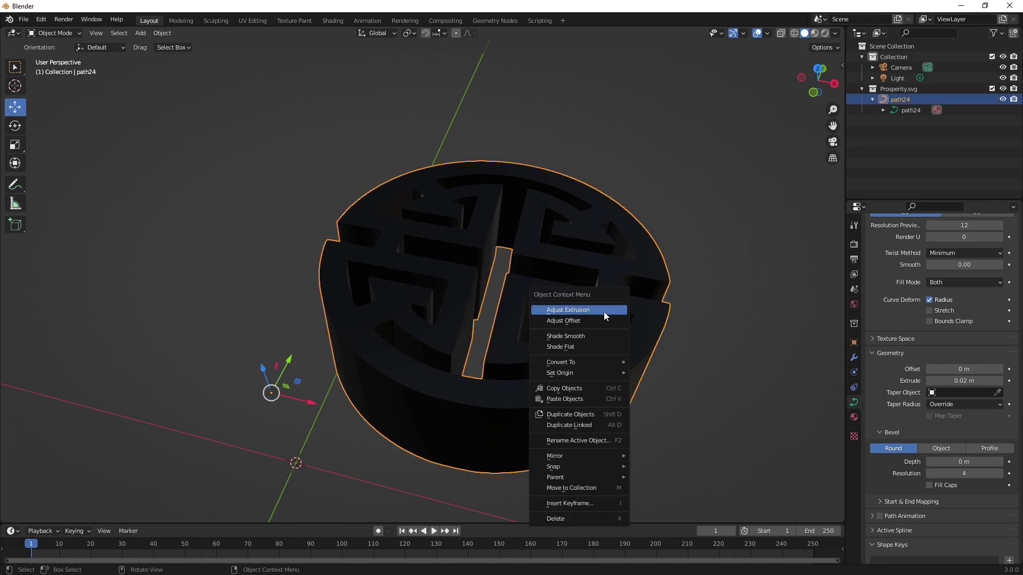
pyautogui.moveTo(581, 362)
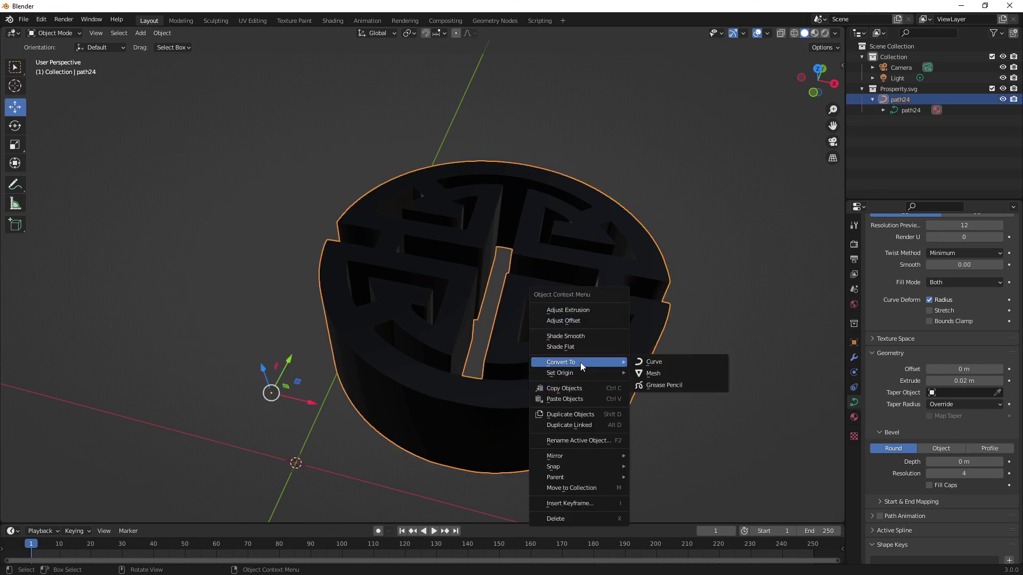
pyautogui.click(672, 375)
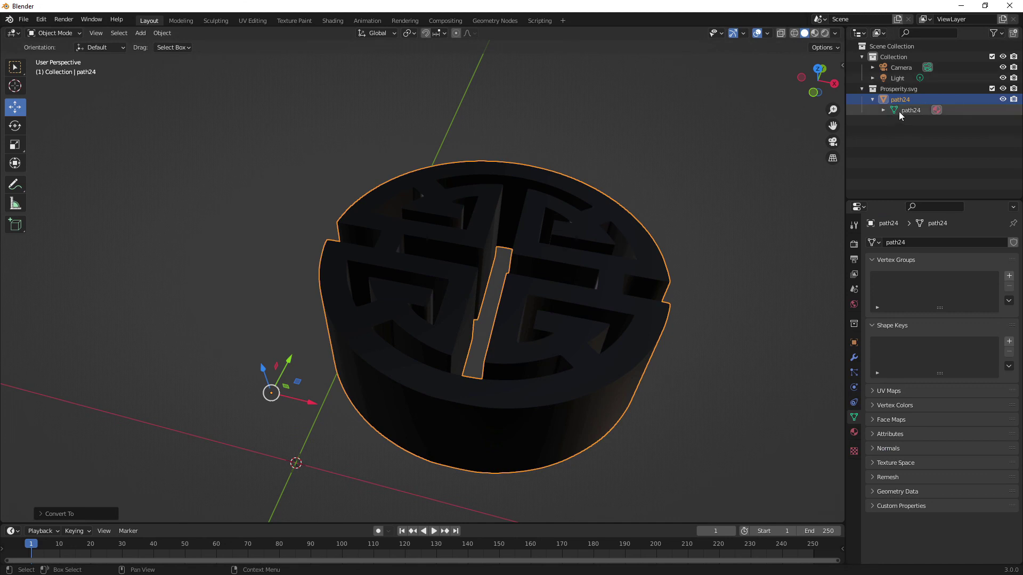
# - Deselect the converted emblem and examine its mesh topology from several angles in Edit Mode
pyautogui.click(737, 238)
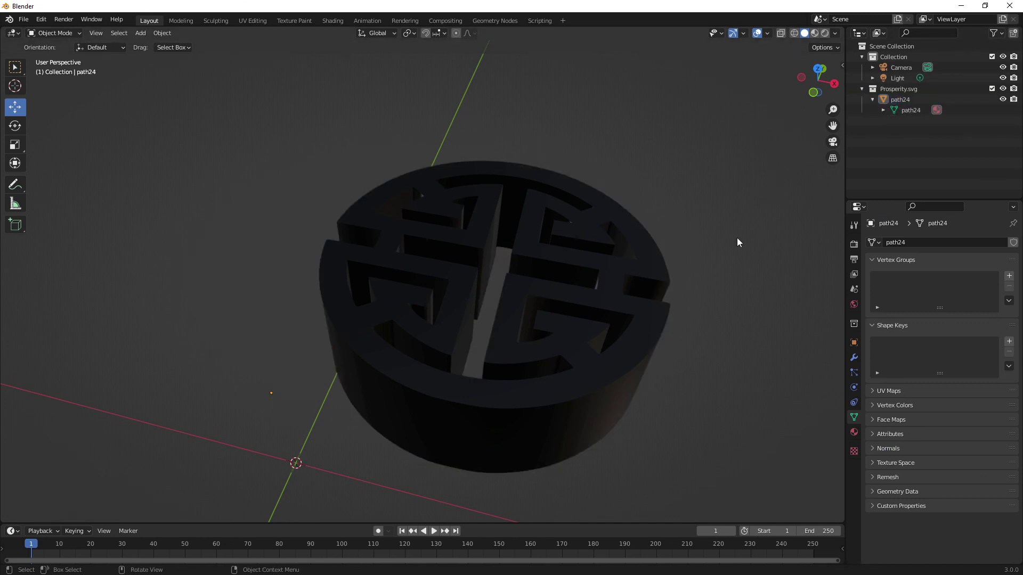
pyautogui.press('Tab')
pyautogui.moveTo(733, 469); pyautogui.dragTo(632, 429, button='middle')
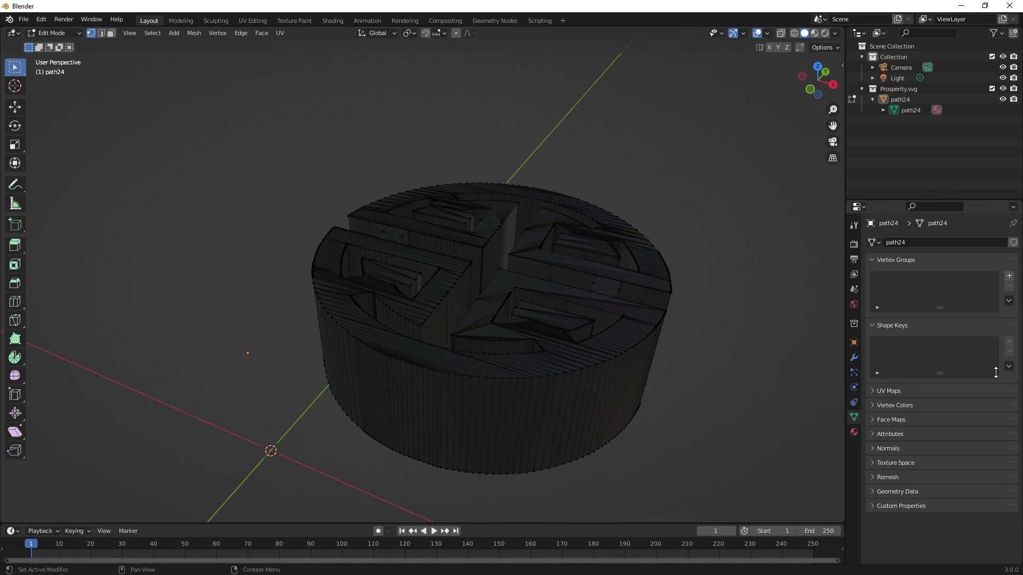
pyautogui.moveTo(622, 441); pyautogui.dragTo(626, 418, button='middle')
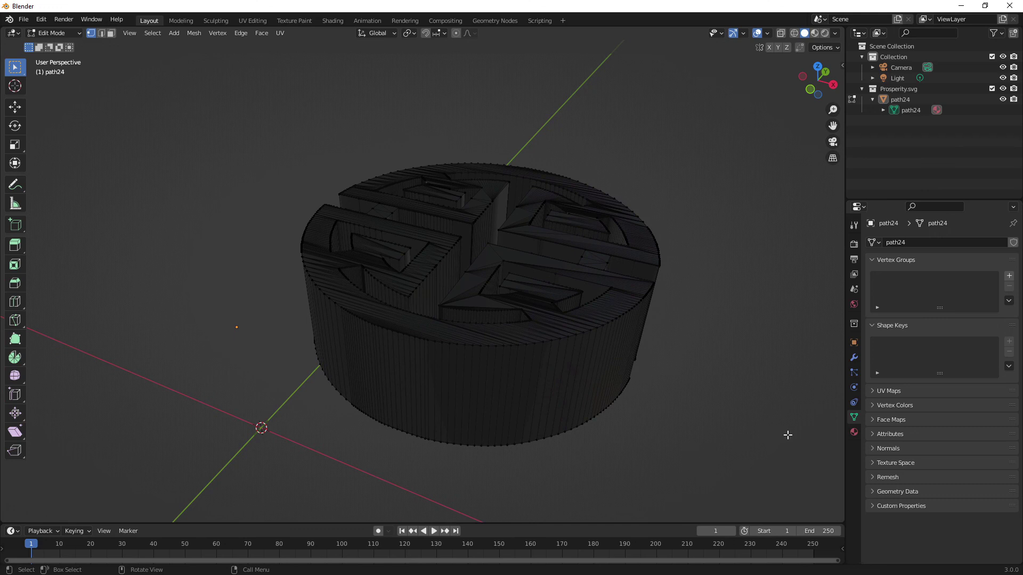
pyautogui.click(854, 360)
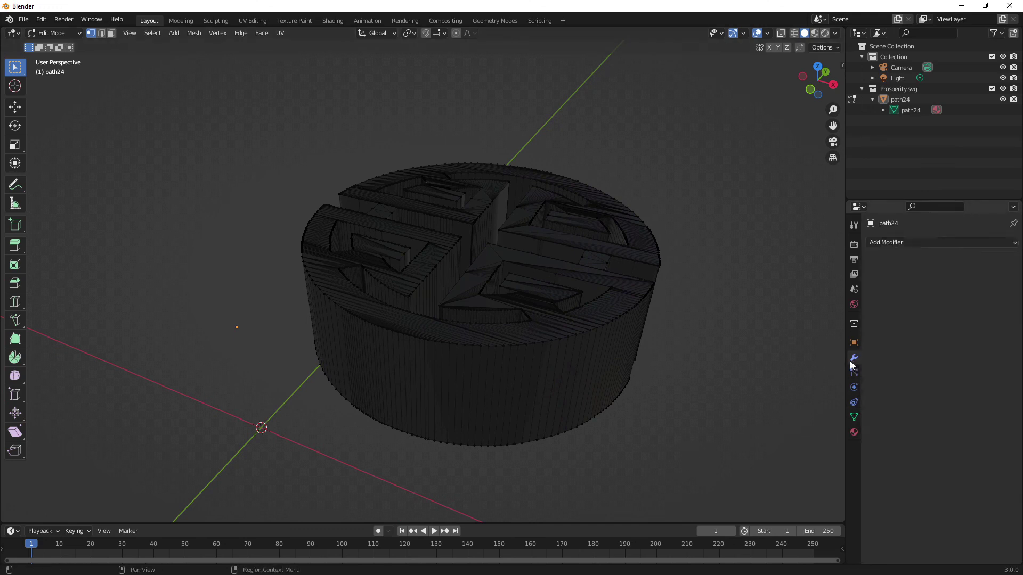
pyautogui.click(912, 245)
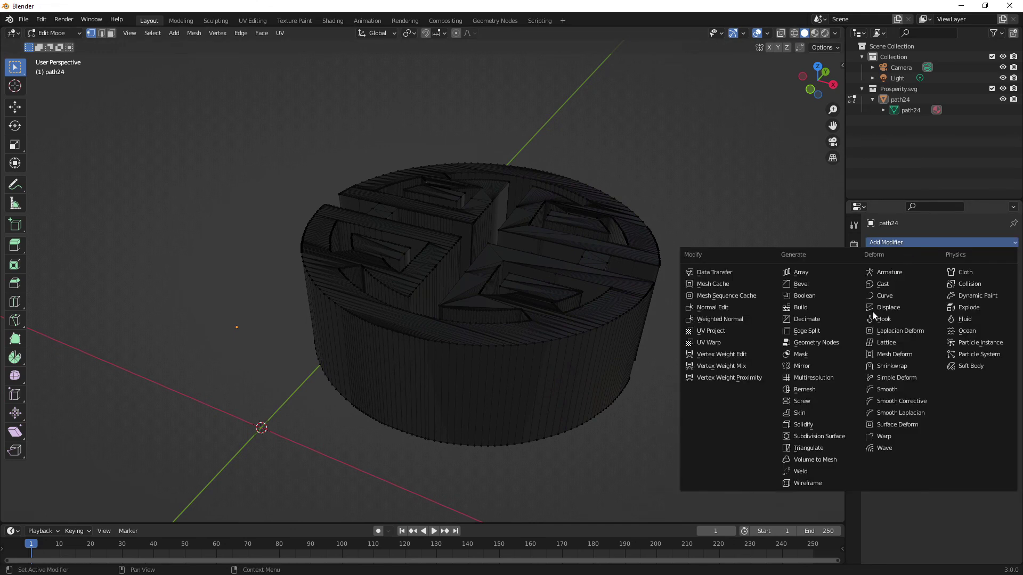
pyautogui.click(819, 389)
pyautogui.rightClick(922, 109)
pyautogui.click(851, 133)
pyautogui.hotkey('ctrl', 'z')
# - Add a Remesh modifier in Voxel mode to the emblem mesh and set its Voxel Size to 0.000628 m in Object Mode
pyautogui.click(907, 242)
pyautogui.click(804, 390)
pyautogui.press('Tab')
pyautogui.moveTo(965, 289)
pyautogui.mouseDown()
pyautogui.moveTo(975, 289)
pyautogui.moveTo(834, 289)
pyautogui.mouseUp()
pyautogui.moveTo(492, 345); pyautogui.dragTo(509, 374, button='middle')
pyautogui.moveTo(551, 380); pyautogui.dragTo(788, 311, button='middle')
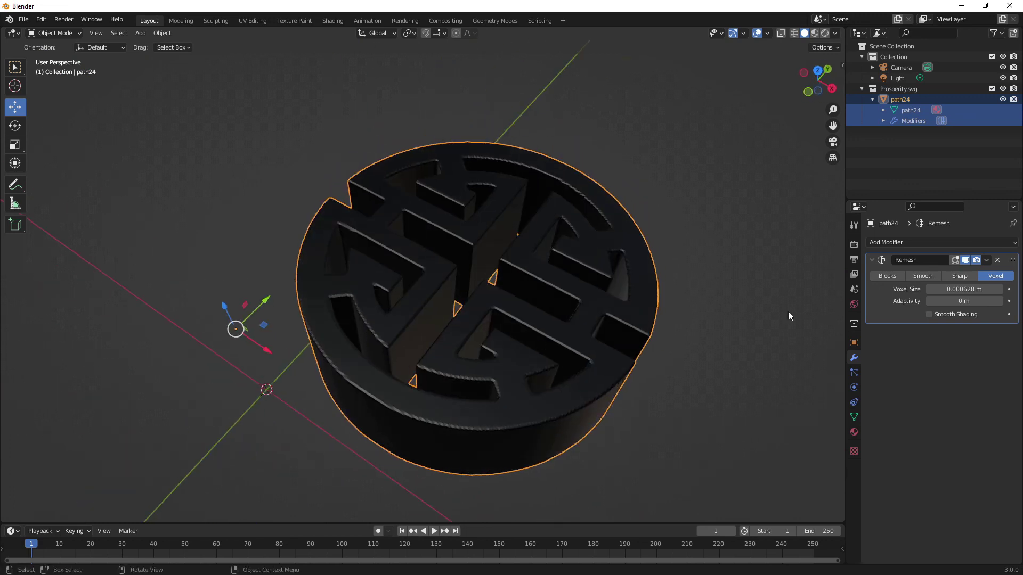
# - Apply the Remesh modifier to the emblem and deselect the object
pyautogui.click(987, 260)
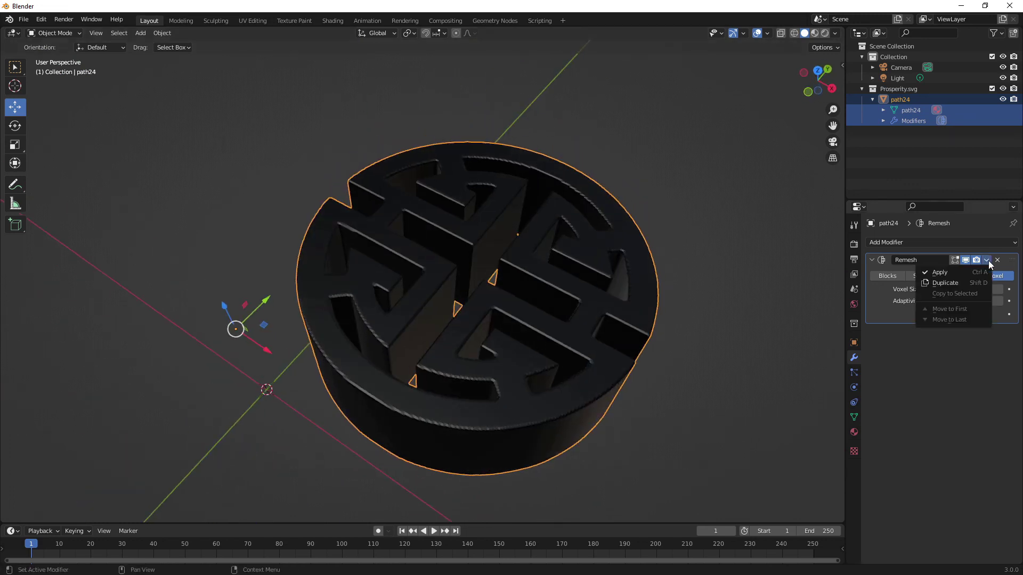
pyautogui.click(942, 273)
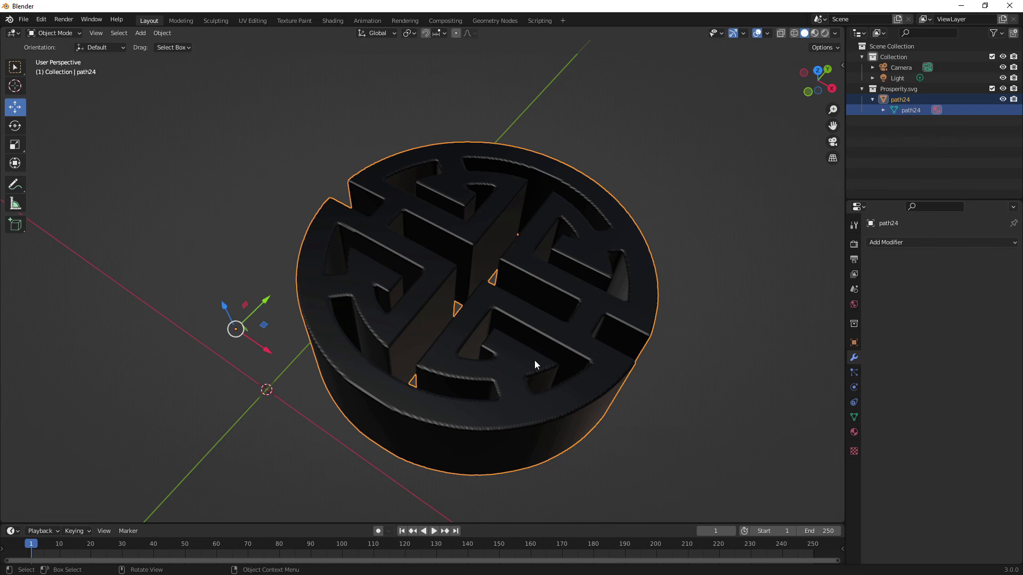
pyautogui.moveTo(491, 391); pyautogui.dragTo(498, 353, button='middle')
pyautogui.click(677, 289)
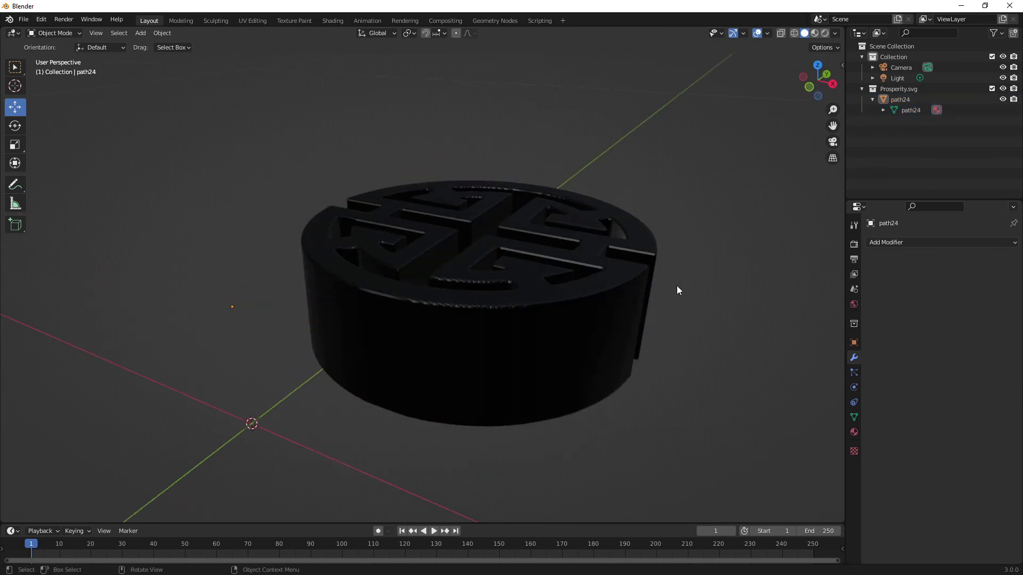
# - Examine the remeshed emblem's faces and edges up close in Edit Mode, and return to Object Mode
pyautogui.press('Tab')
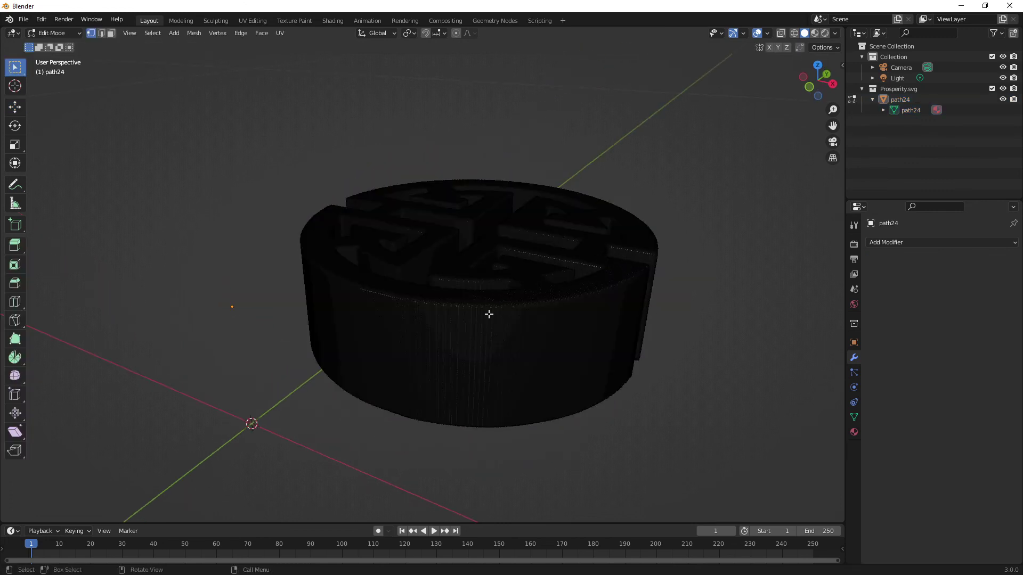
pyautogui.scroll(6, 447, 375)
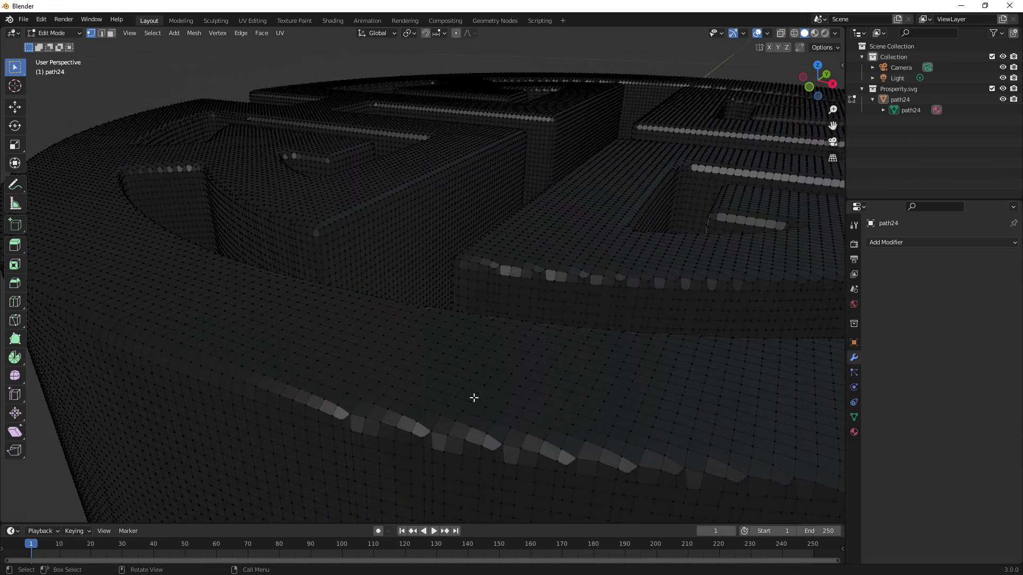
pyautogui.moveTo(513, 407); pyautogui.dragTo(498, 296, button='middle')
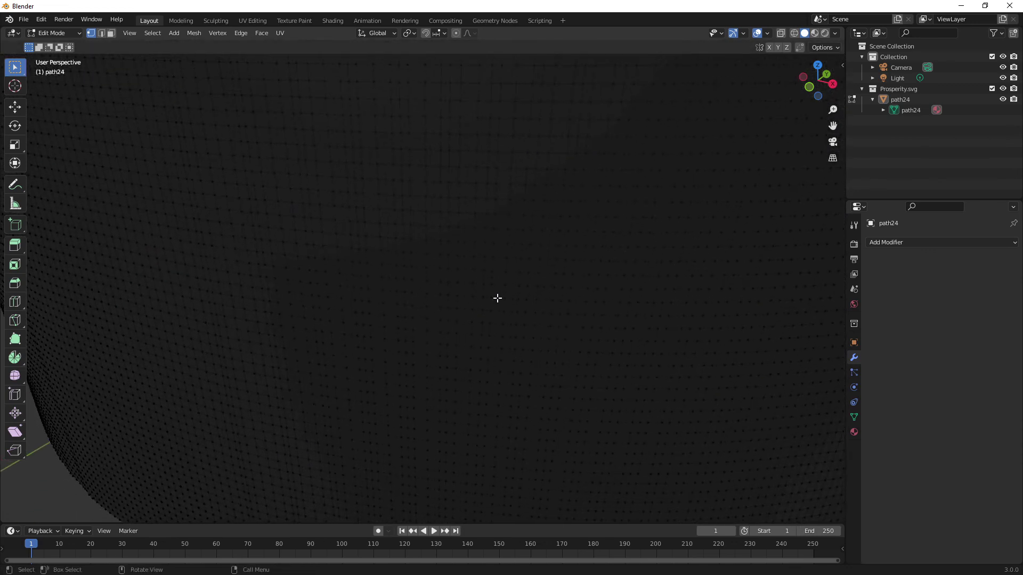
pyautogui.scroll(-4, 501, 305)
pyautogui.moveTo(647, 236); pyautogui.dragTo(501, 319, button='middle')
pyautogui.scroll(5, 455, 306)
pyautogui.scroll(-3, 443, 245)
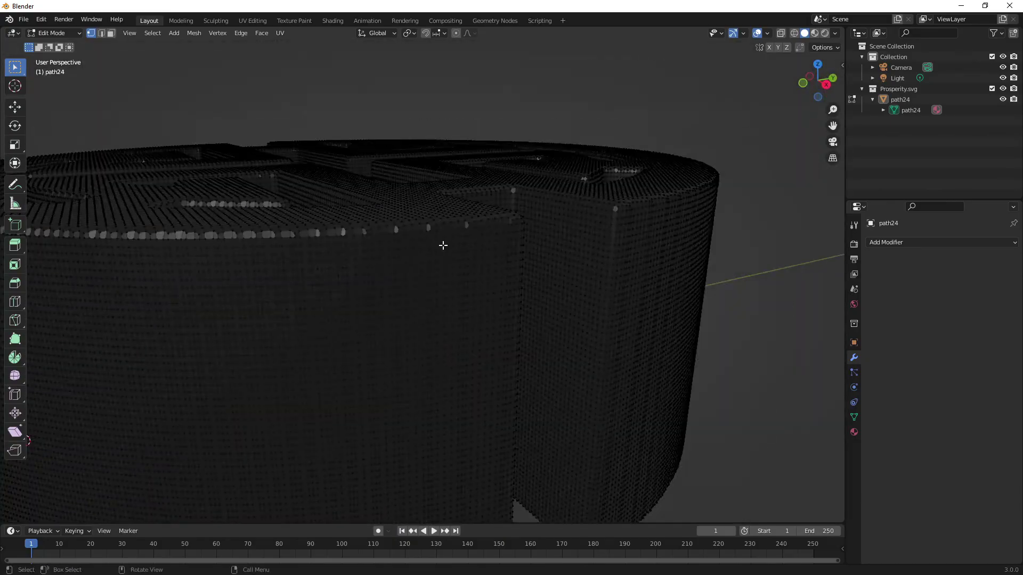
pyautogui.moveTo(389, 108); pyautogui.dragTo(694, 369)
pyautogui.moveTo(457, 313)
pyautogui.mouseDown(button='middle')
pyautogui.moveTo(414, 341)
pyautogui.moveTo(294, 367)
pyautogui.moveTo(473, 297)
pyautogui.moveTo(533, 320)
pyautogui.moveTo(442, 307)
pyautogui.mouseUp(button='middle')
pyautogui.press('Tab')
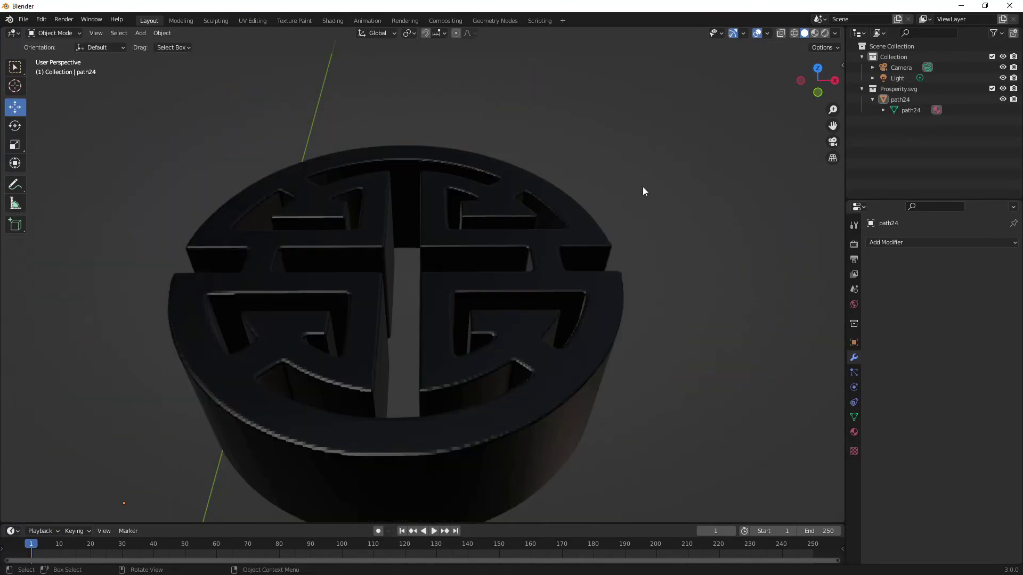
# - Select the emblem, start a Wavefront (.obj) export in the Prosperity folder, and cancel the export
pyautogui.click(524, 238)
pyautogui.scroll(-3, 465, 350)
pyautogui.moveTo(464, 349); pyautogui.dragTo(409, 340, button='middle')
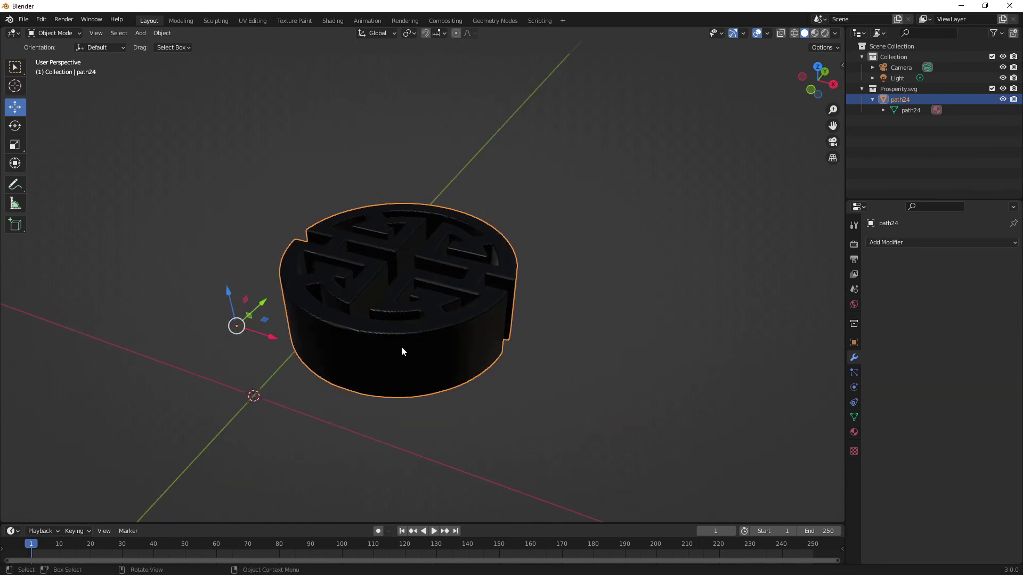
pyautogui.click(23, 22)
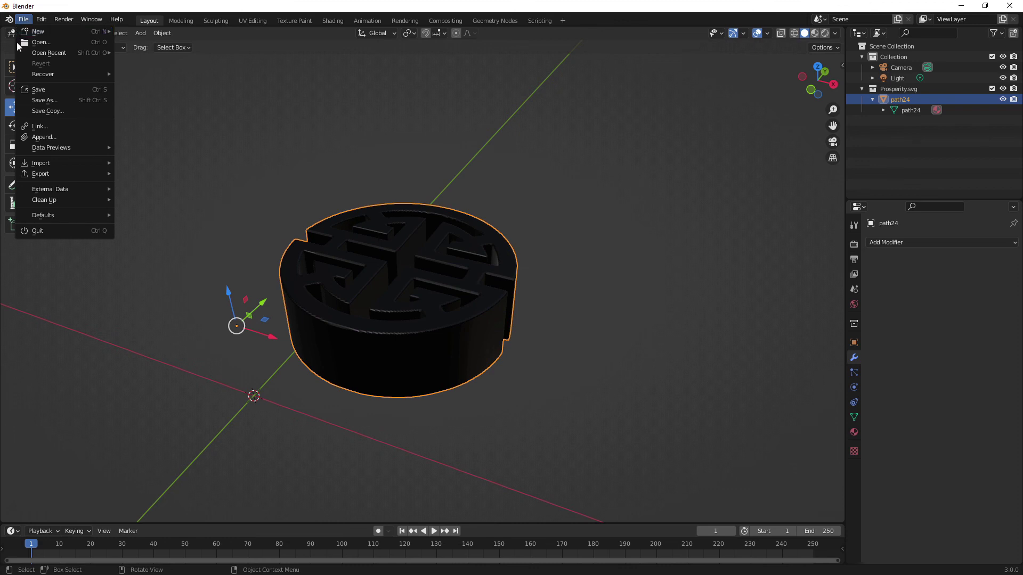
pyautogui.moveTo(49, 174)
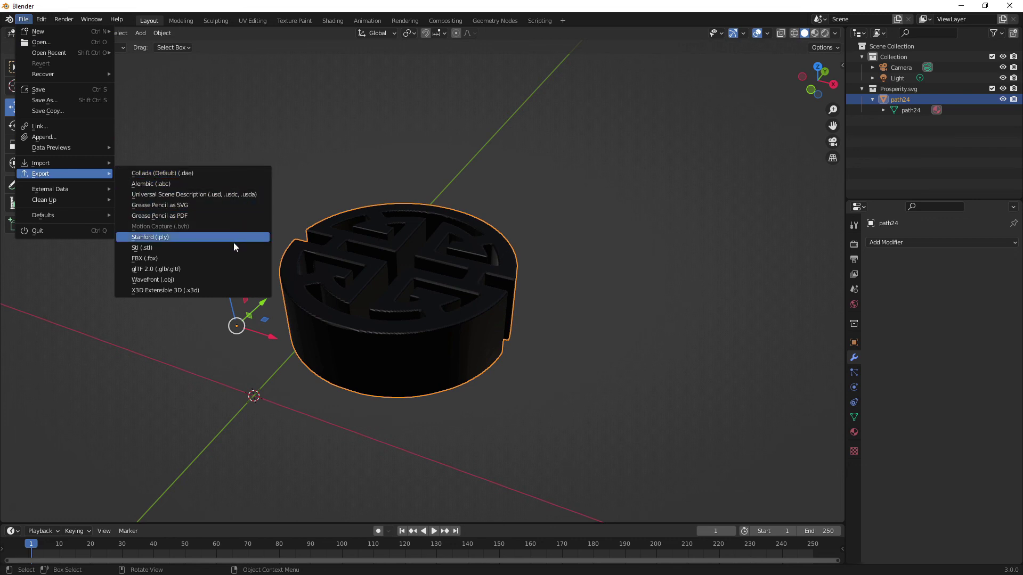
pyautogui.click(218, 280)
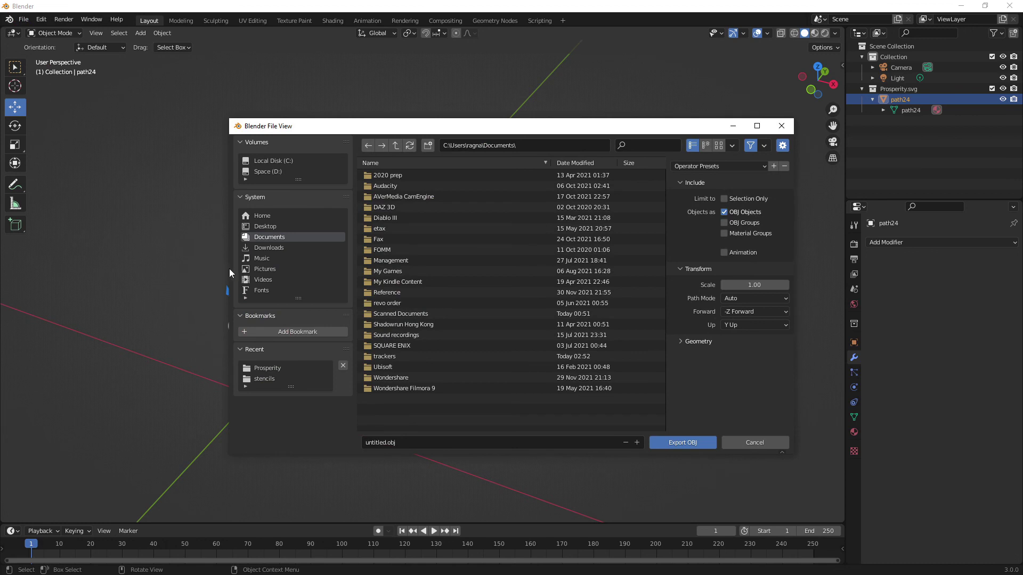
pyautogui.click(277, 368)
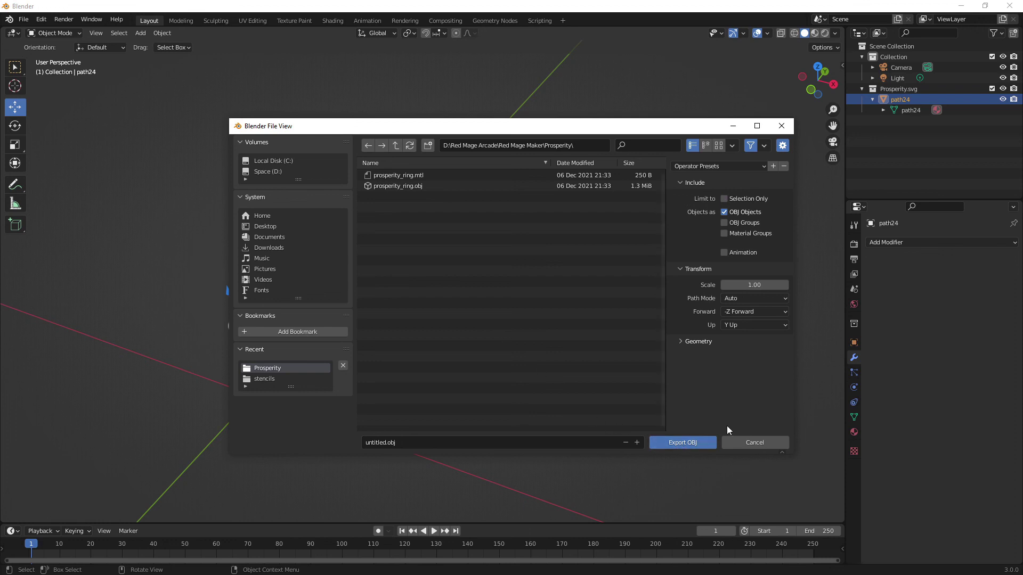
pyautogui.click(752, 443)
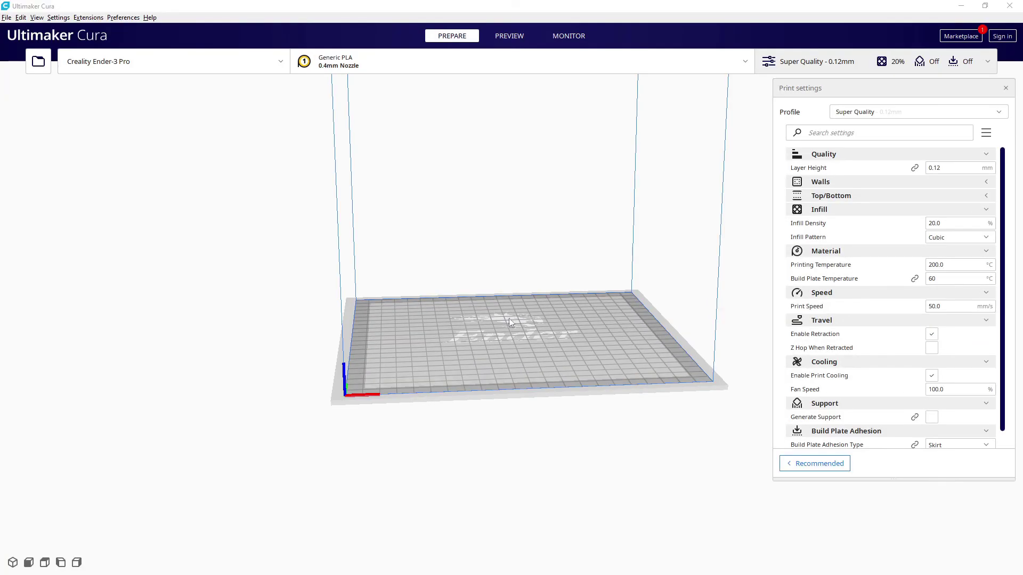
# - Switch to Ultimaker Cura and import Prosperity.jpeg, converting it with 2.5 mm height, 0.4 mm base, 120 mm width and Darker is higher
pyautogui.moveTo(529, 349); pyautogui.dragTo(436, 292, button='middle')
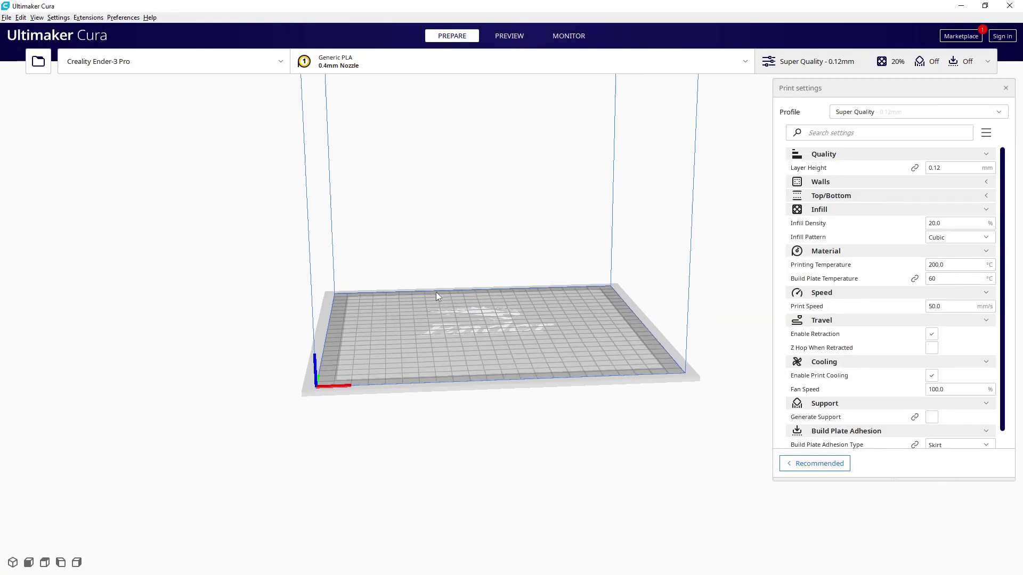
pyautogui.moveTo(517, 437); pyautogui.dragTo(515, 234, button='right')
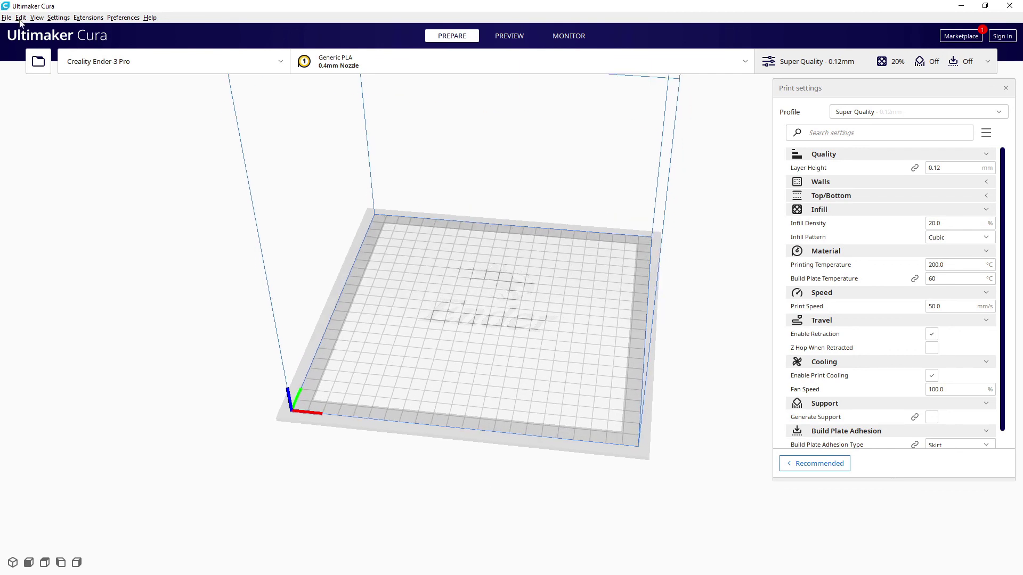
pyautogui.click(39, 61)
pyautogui.moveTo(271, 98); pyautogui.dragTo(271, 216)
pyautogui.click(436, 268)
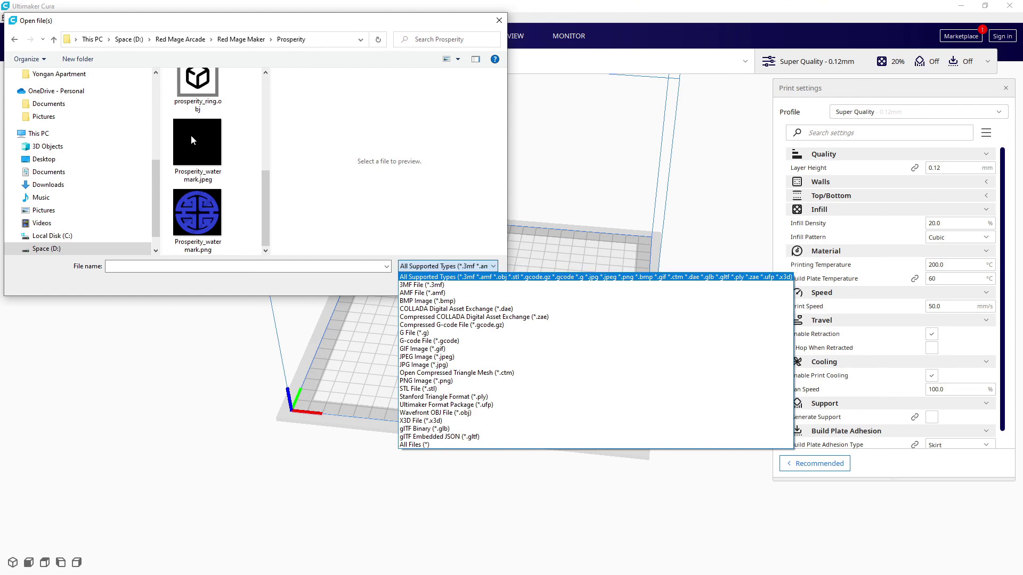
pyautogui.click(254, 152)
pyautogui.moveTo(267, 199); pyautogui.dragTo(263, 116)
pyautogui.click(187, 212)
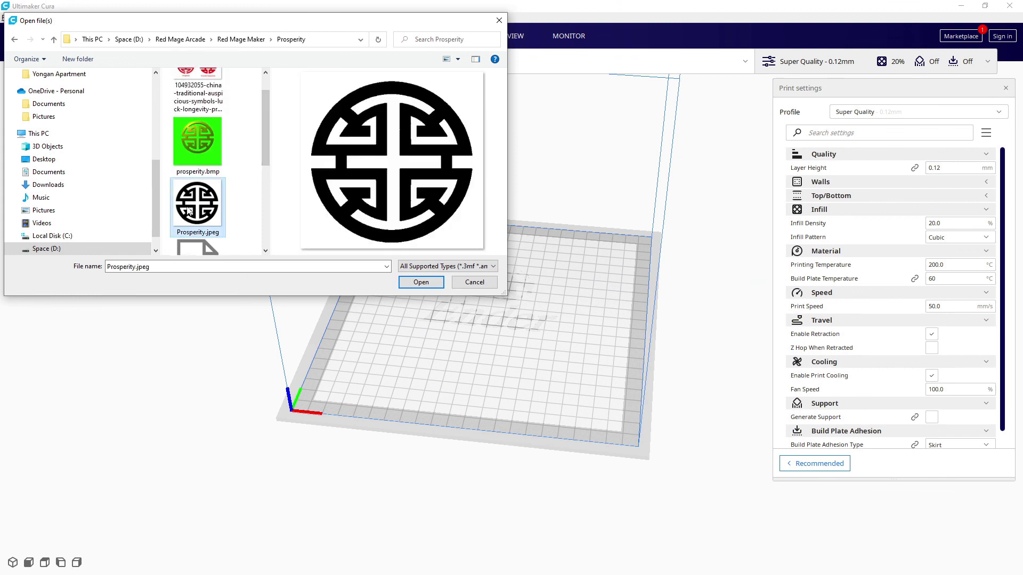
pyautogui.click(417, 282)
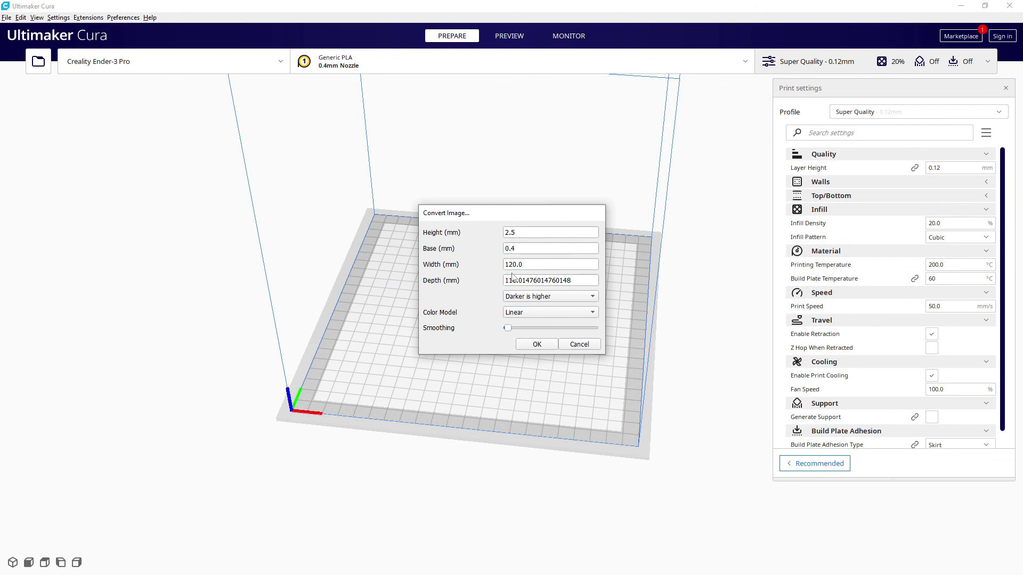
pyautogui.click(524, 344)
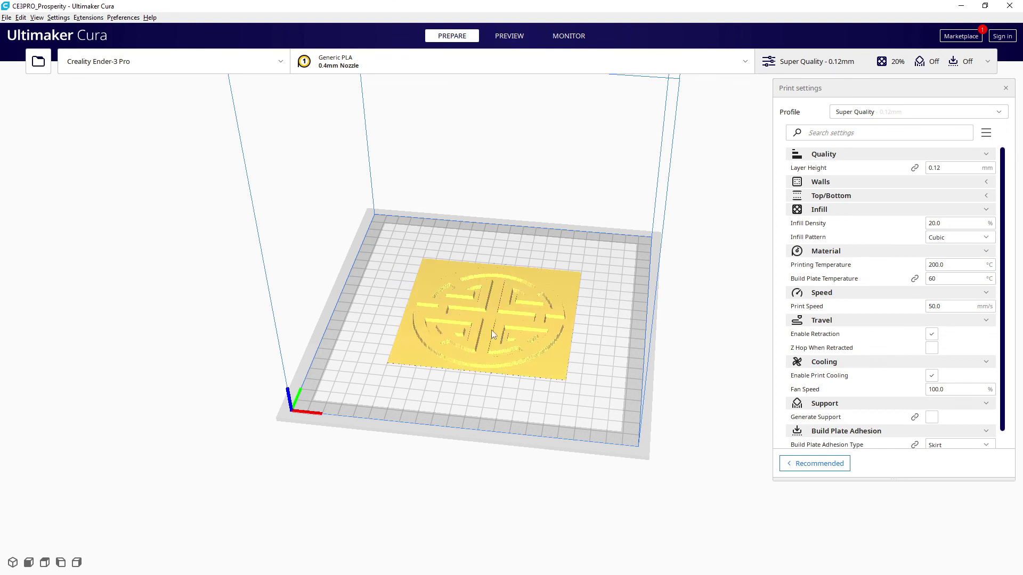
# - Examine the raised relief and edges of the converted emblem plate from several angles on the build plate
pyautogui.scroll(3, 509, 331)
pyautogui.scroll(5, 529, 366)
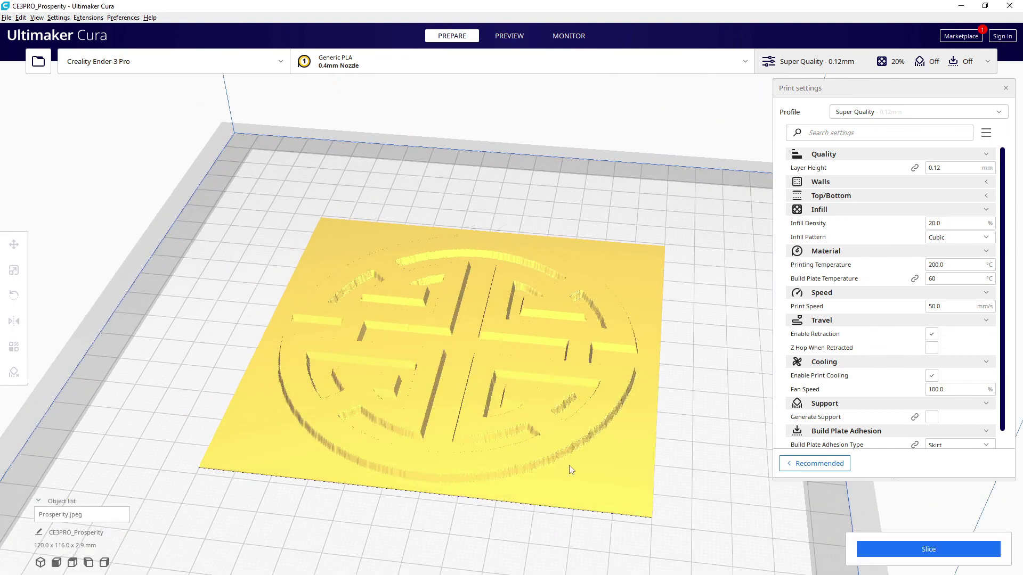
pyautogui.scroll(5, 571, 469)
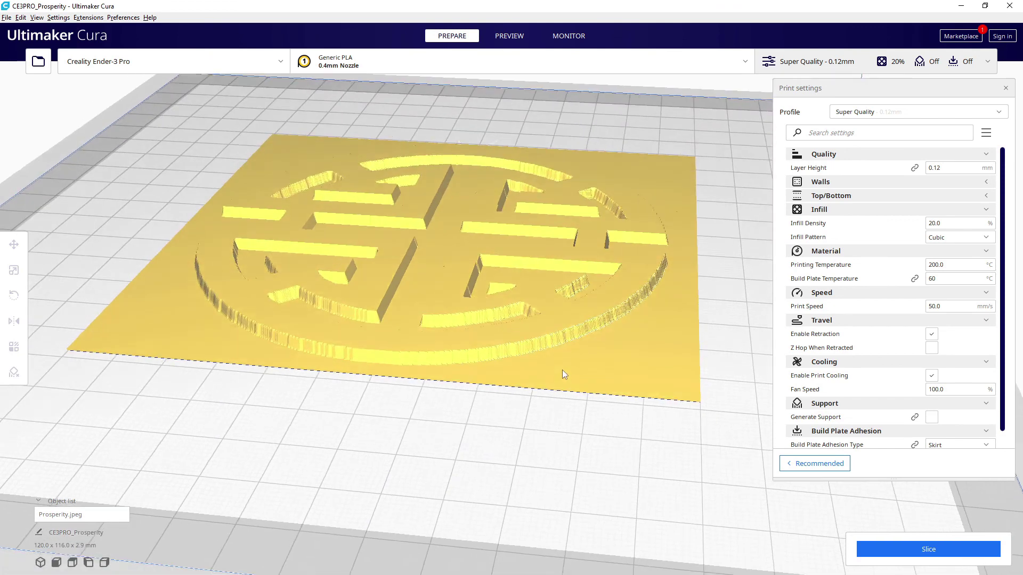
pyautogui.moveTo(562, 369); pyautogui.dragTo(558, 337, button='right')
pyautogui.scroll(5, 305, 315)
pyautogui.moveTo(310, 333); pyautogui.dragTo(160, 468, button='right')
pyautogui.scroll(-5, 365, 418)
pyautogui.moveTo(366, 417); pyautogui.dragTo(376, 267, button='right')
pyautogui.scroll(3, 275, 369)
pyautogui.moveTo(275, 370); pyautogui.dragTo(566, 417, button='right')
pyautogui.scroll(-2, 566, 417)
# - Start a new project and open prosperity_ring.obj from the Red Mage Maker Prosperity folder onto the build plate
pyautogui.hotkey('ctrl', 'n')
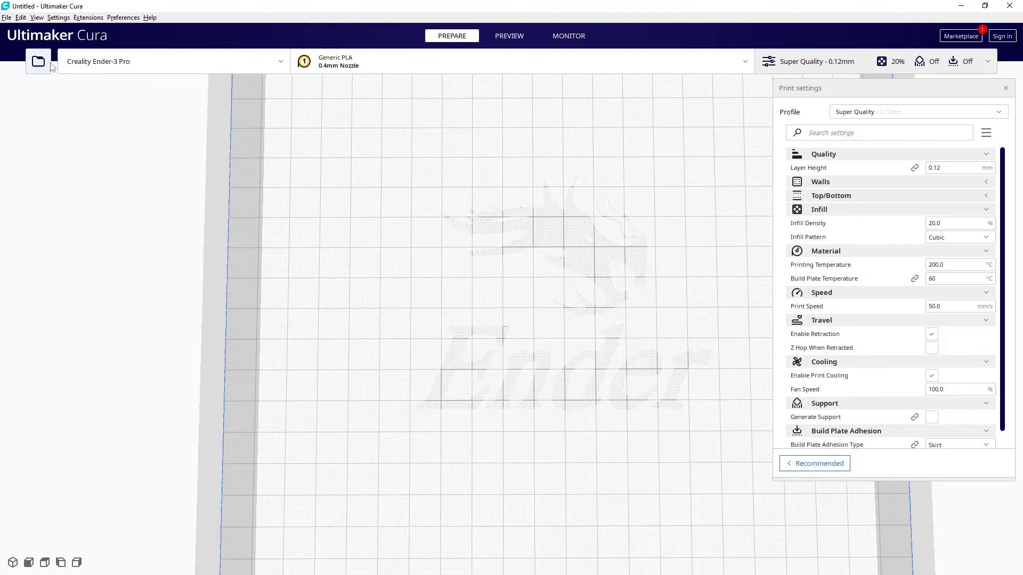
pyautogui.click(48, 63)
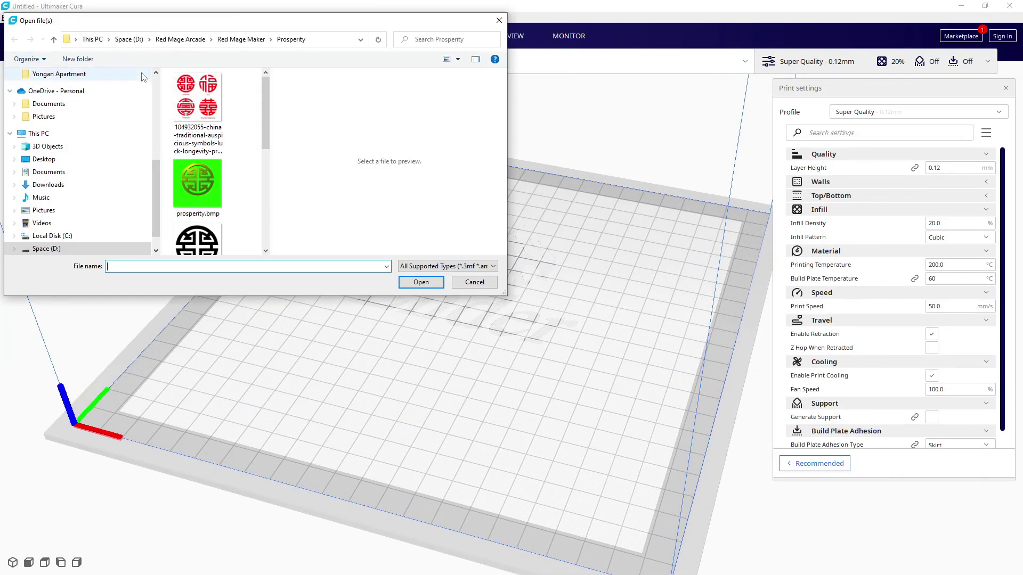
pyautogui.scroll(-3, 142, 77)
pyautogui.scroll(10, 80, 133)
pyautogui.click(57, 146)
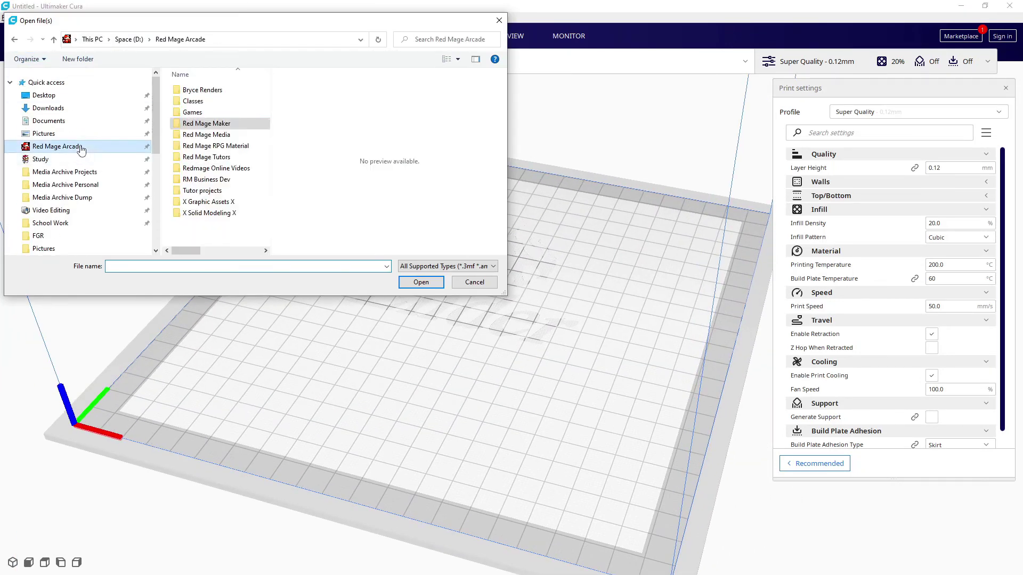
pyautogui.doubleClick(178, 124)
pyautogui.scroll(-6, 262, 214)
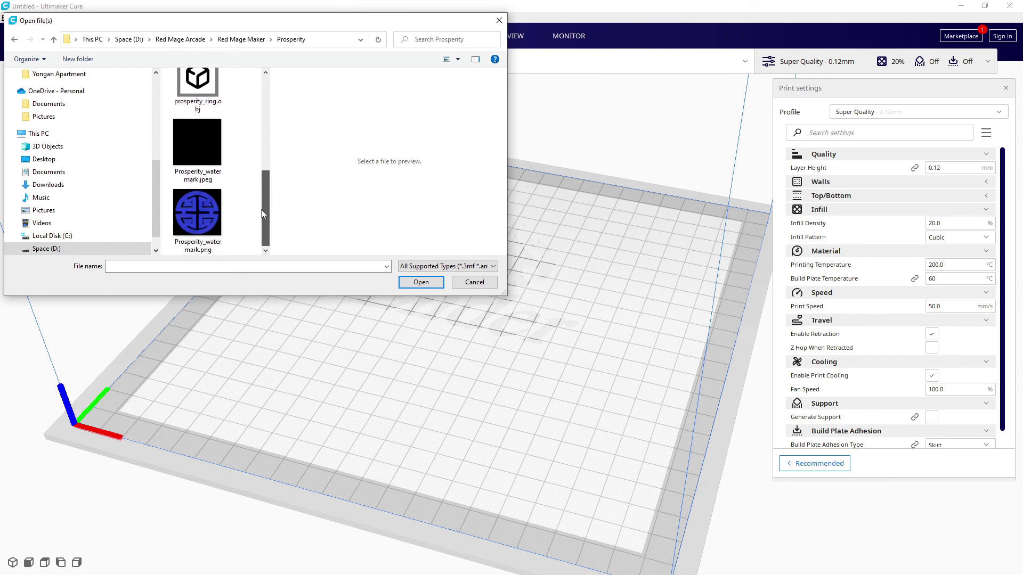
pyautogui.scroll(3, 263, 226)
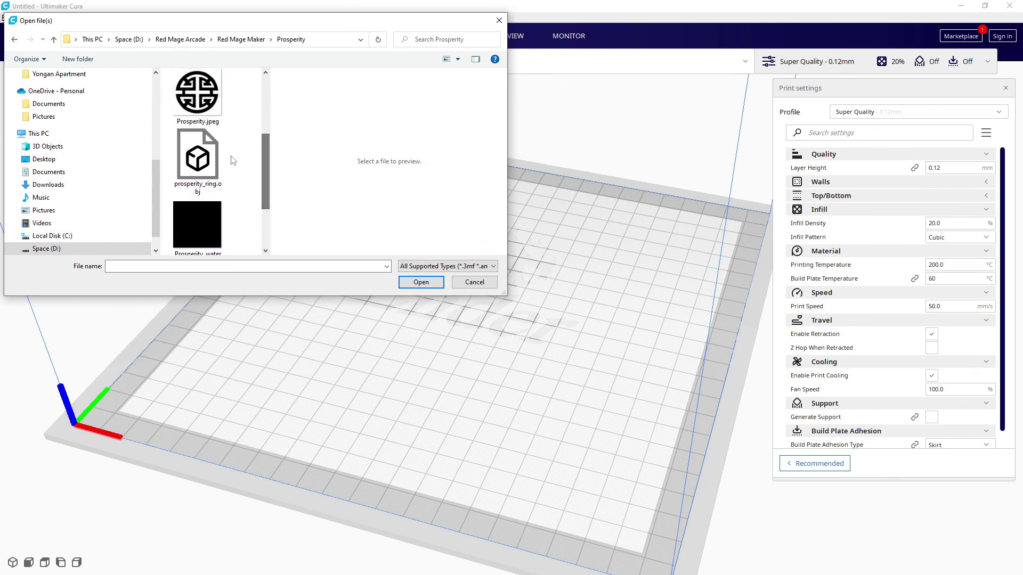
pyautogui.click(202, 160)
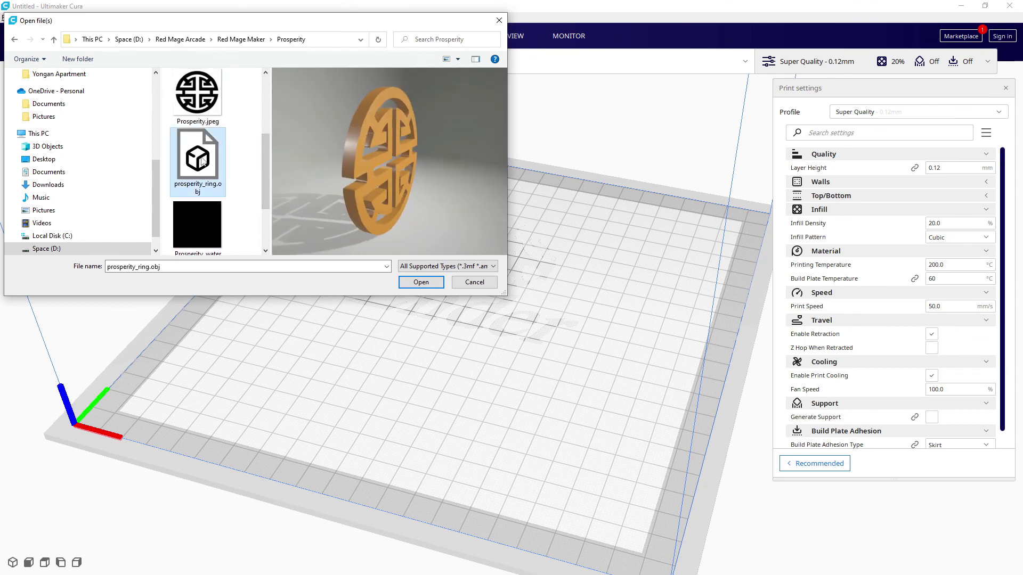
pyautogui.doubleClick(201, 160)
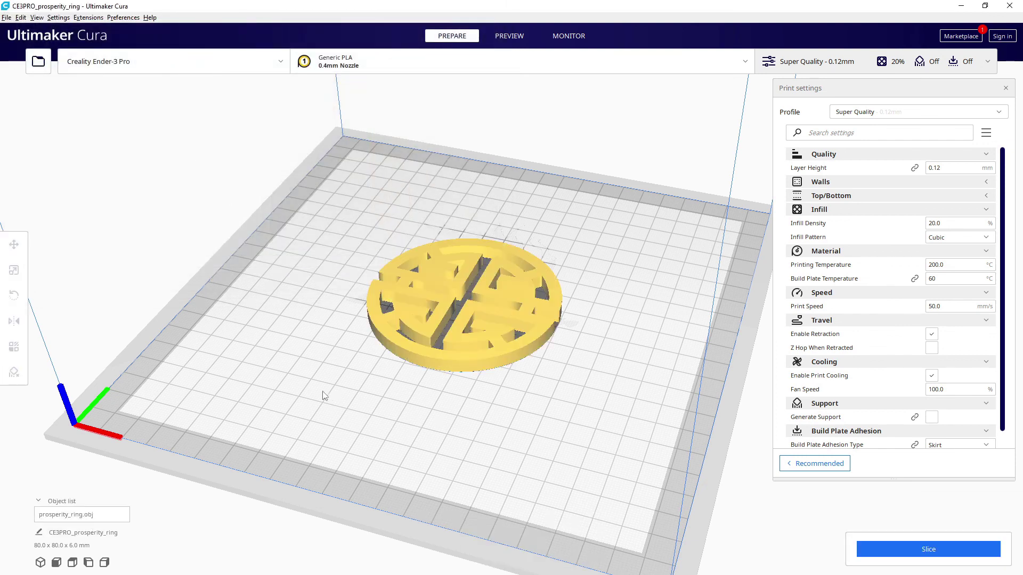
# - Examine the ring emblem's cut-outs, walls and outer edge on the build plate from above and from several angles
pyautogui.scroll(5, 365, 371)
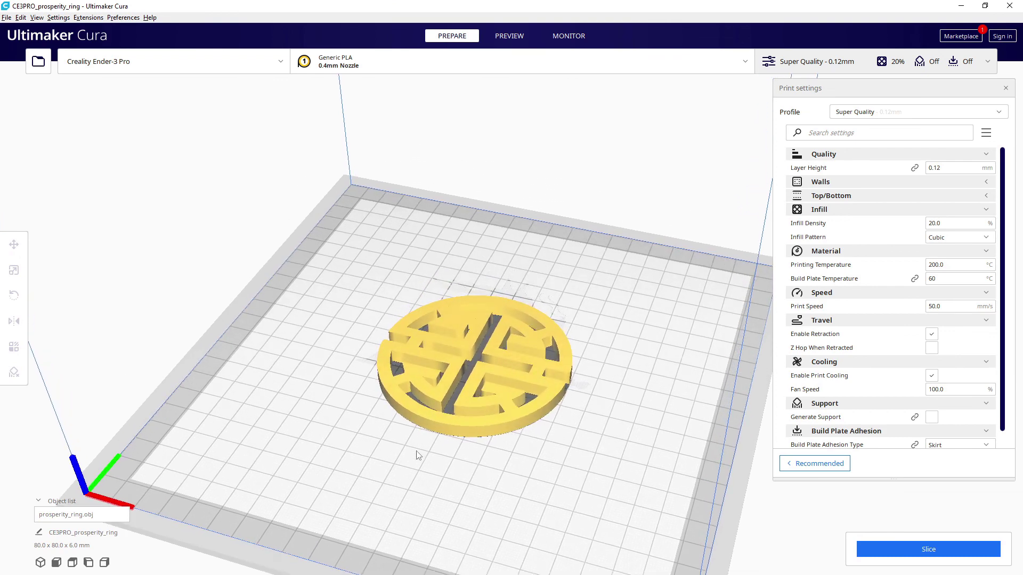
pyautogui.moveTo(420, 410); pyautogui.dragTo(459, 431, button='right')
pyautogui.scroll(6, 477, 463)
pyautogui.moveTo(459, 431); pyautogui.dragTo(496, 356, button='middle')
pyautogui.scroll(3, 482, 369)
pyautogui.moveTo(482, 369); pyautogui.dragTo(421, 298, button='right')
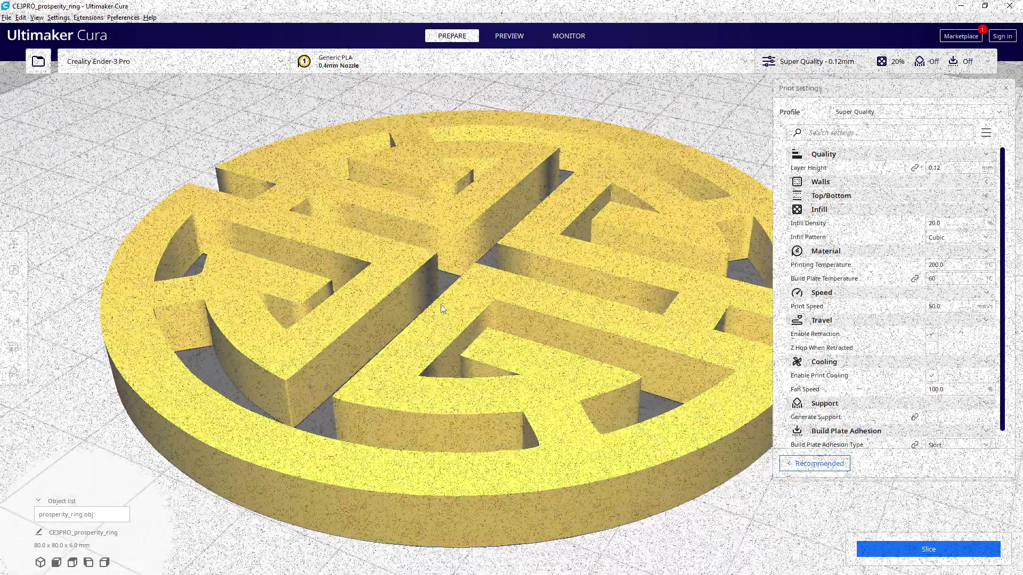
pyautogui.scroll(5, 380, 353)
pyautogui.moveTo(380, 352); pyautogui.dragTo(445, 341, button='right')
pyautogui.scroll(-3, 445, 341)
pyautogui.scroll(-5, 442, 433)
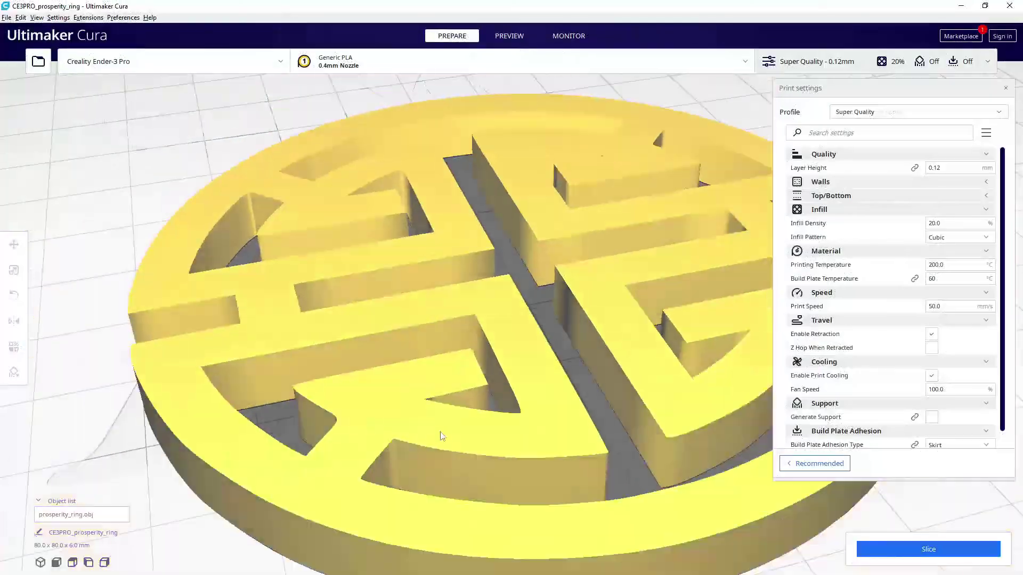
pyautogui.moveTo(394, 450); pyautogui.dragTo(333, 493, button='right')
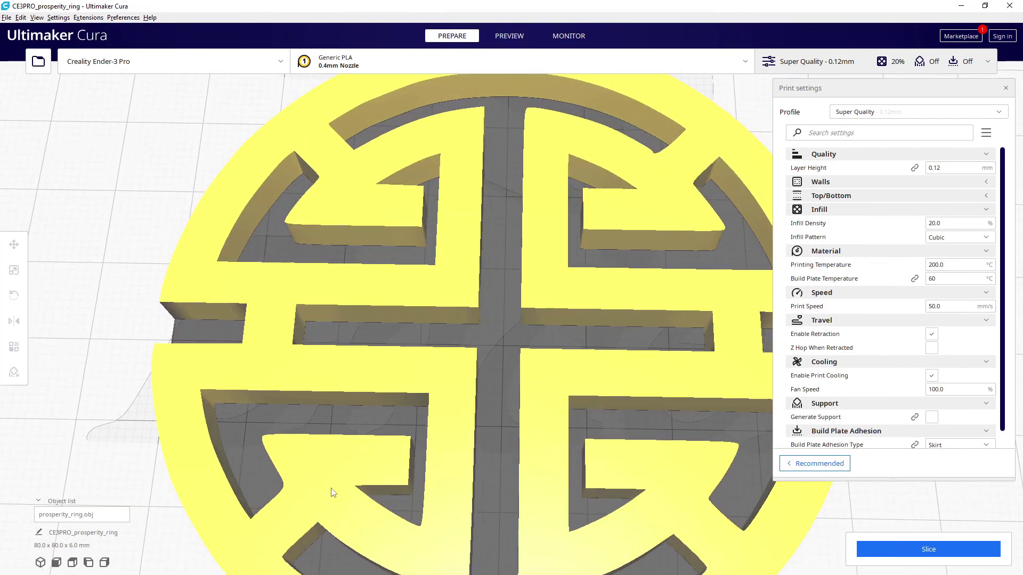
pyautogui.moveTo(192, 379); pyautogui.dragTo(202, 323, button='right')
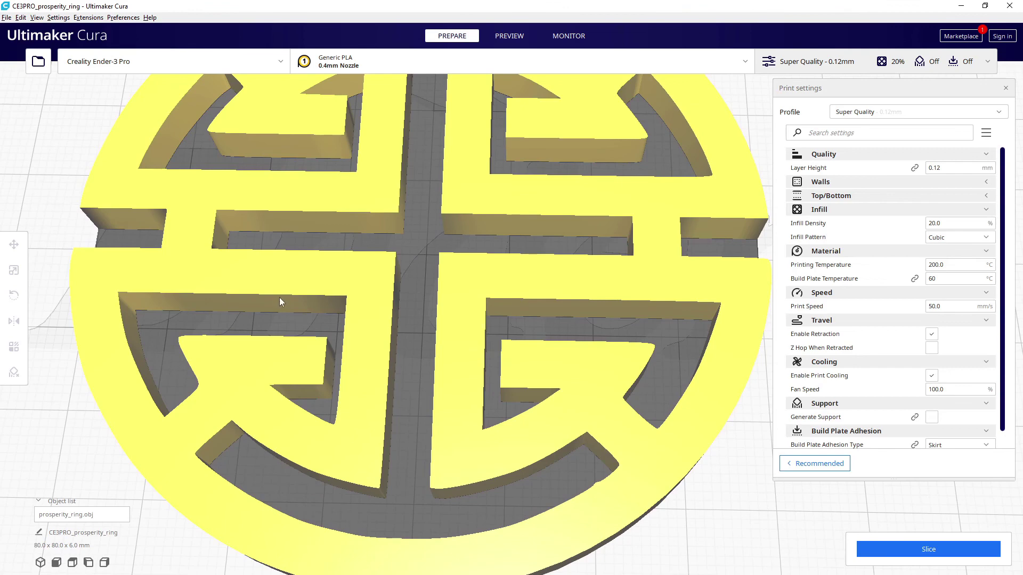
pyautogui.scroll(-5, 279, 297)
pyautogui.moveTo(352, 260); pyautogui.dragTo(444, 261, button='right')
pyautogui.scroll(-3, 485, 370)
pyautogui.moveTo(485, 369); pyautogui.dragTo(437, 246, button='right')
pyautogui.moveTo(437, 245); pyautogui.dragTo(282, 362, button='middle')
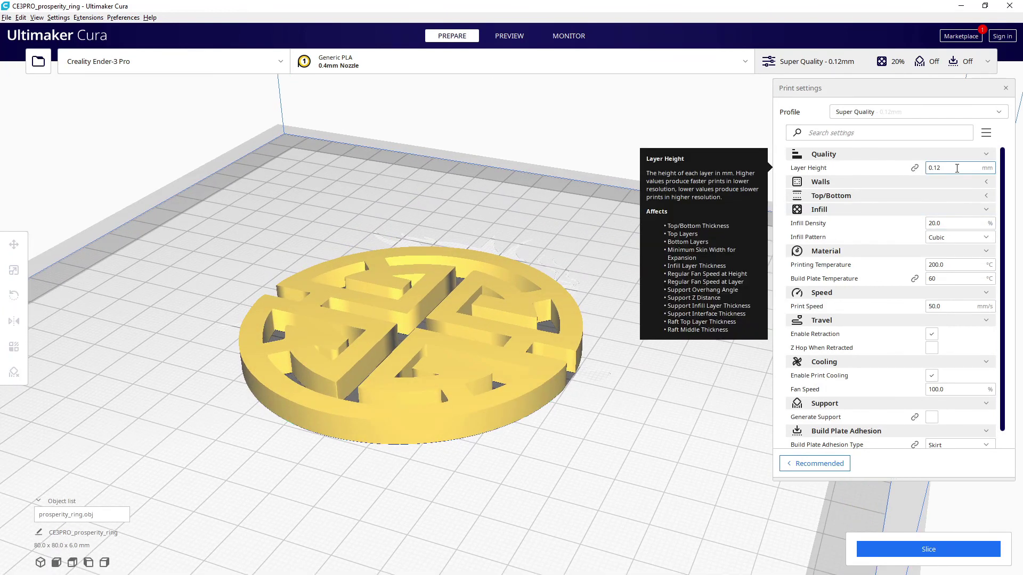
# - Review the print settings from layer height to build plate adhesion and slice the emblem with the Super Quality 0.12 mm profile
pyautogui.scroll(-1, 906, 326)
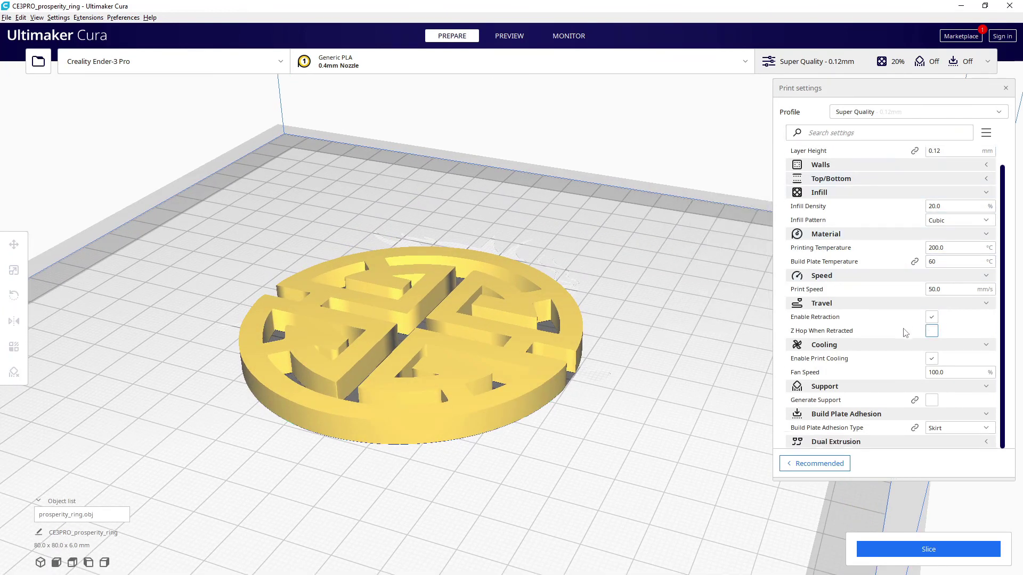
pyautogui.moveTo(898, 288)
pyautogui.scroll(1, 899, 263)
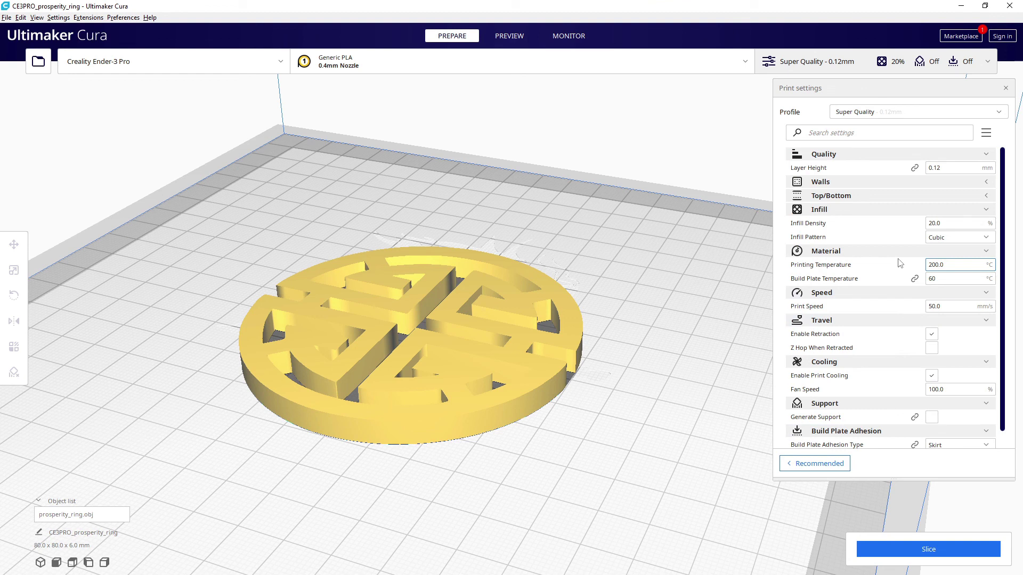
pyautogui.scroll(-1, 900, 269)
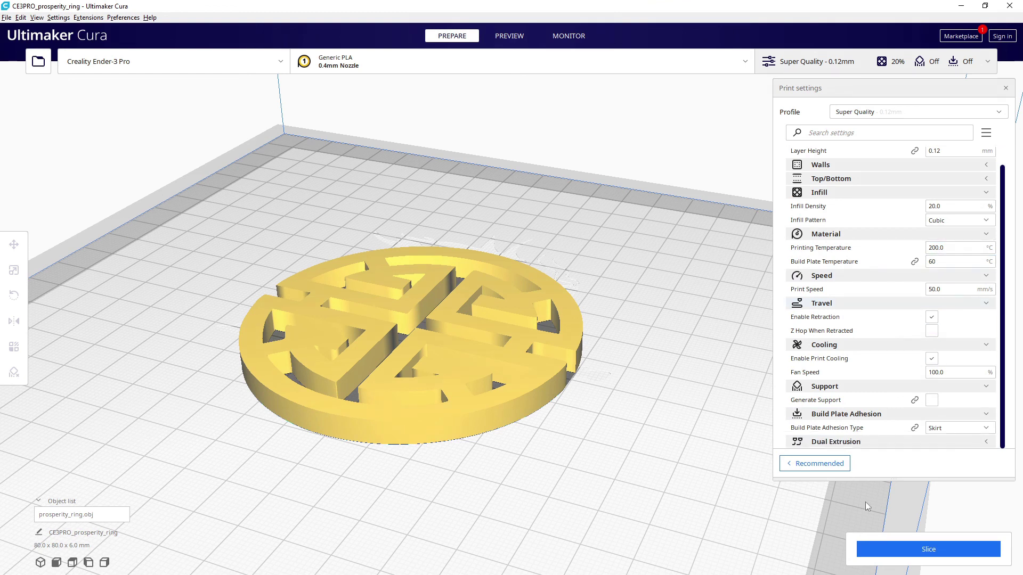
pyautogui.click(886, 552)
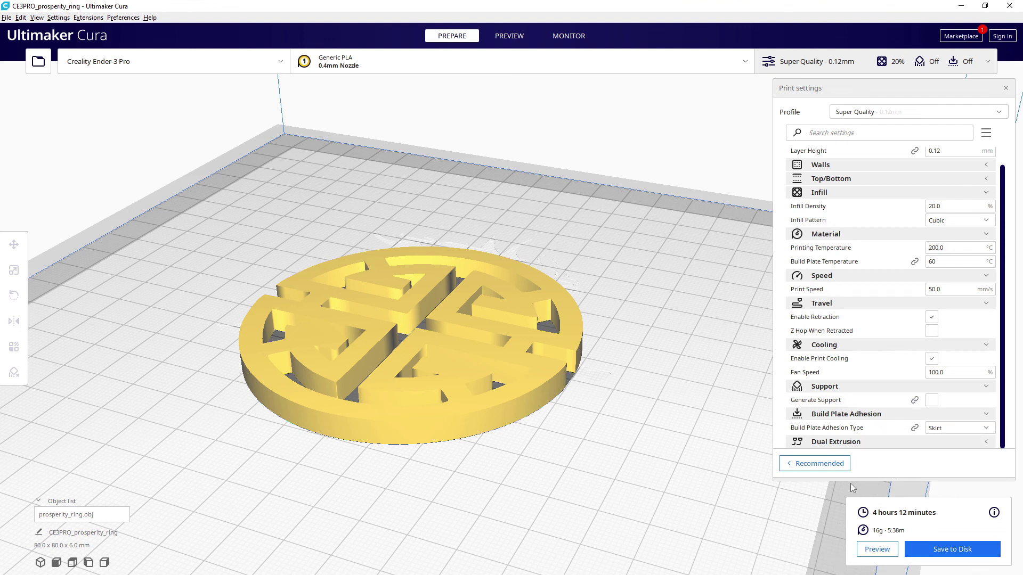
# - Preview the sliced emblem in layer view and run the toolpath simulation of the top layer through to its end
pyautogui.click(865, 550)
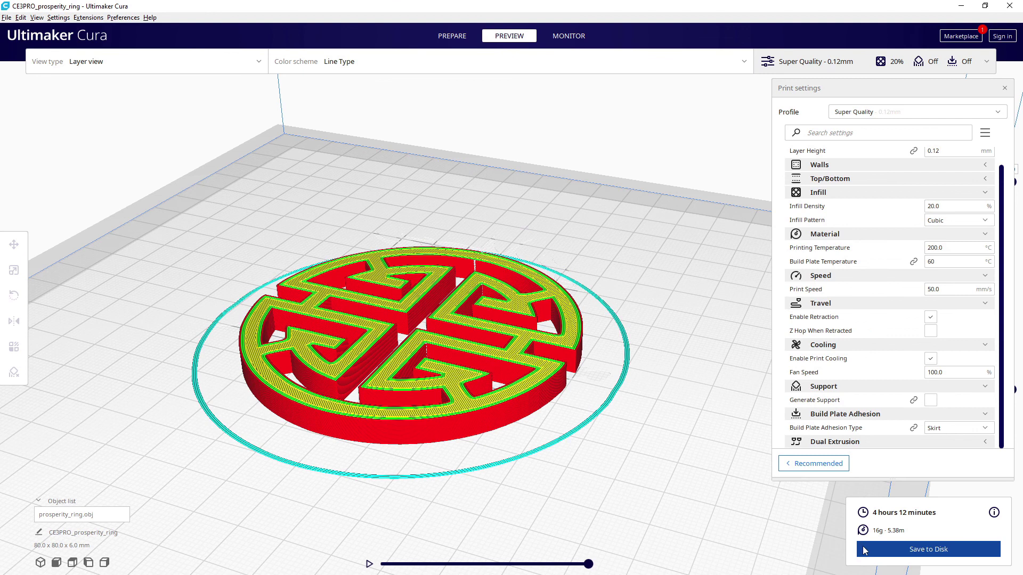
pyautogui.click(370, 564)
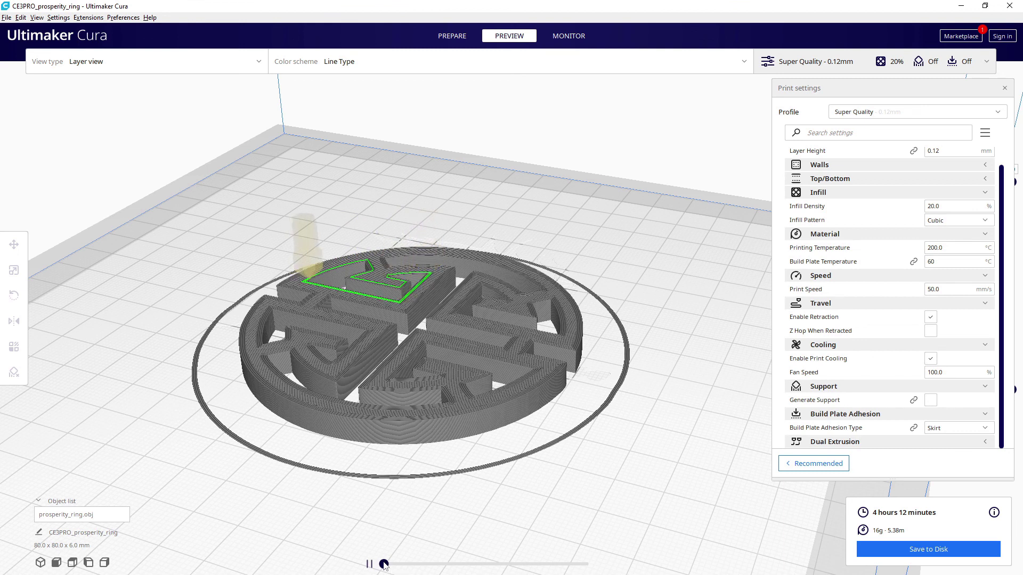
pyautogui.moveTo(385, 565); pyautogui.dragTo(613, 573)
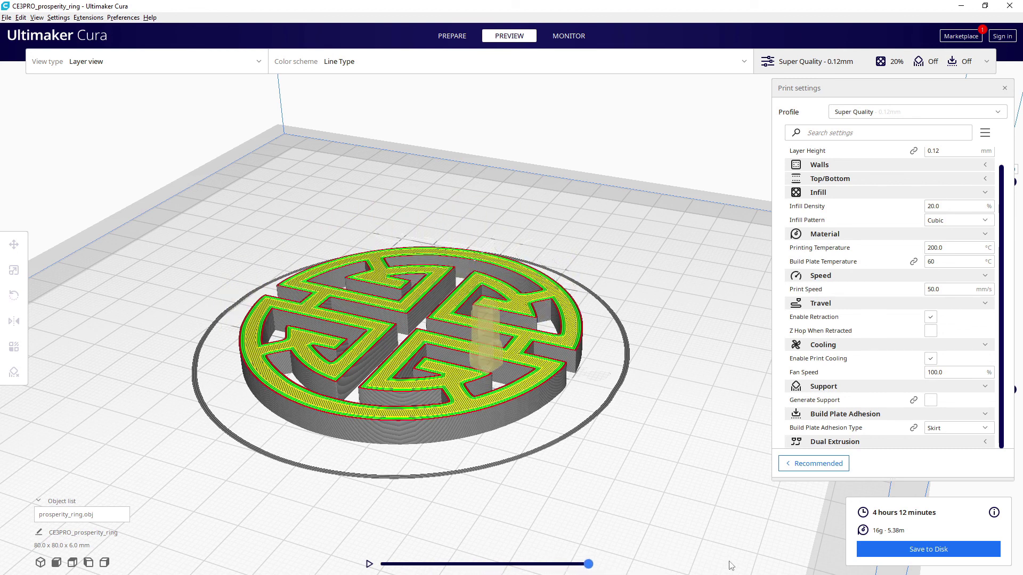
# - Start saving the sliced emblem to disk as CE3PRO_prosperity_ring.gcode and cancel the save
pyautogui.click(899, 557)
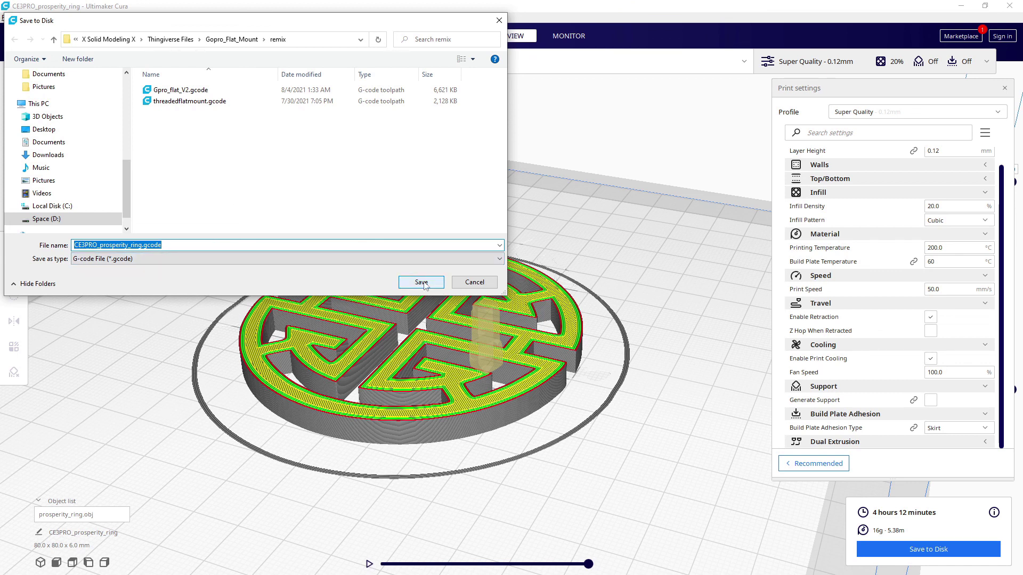
pyautogui.click(482, 286)
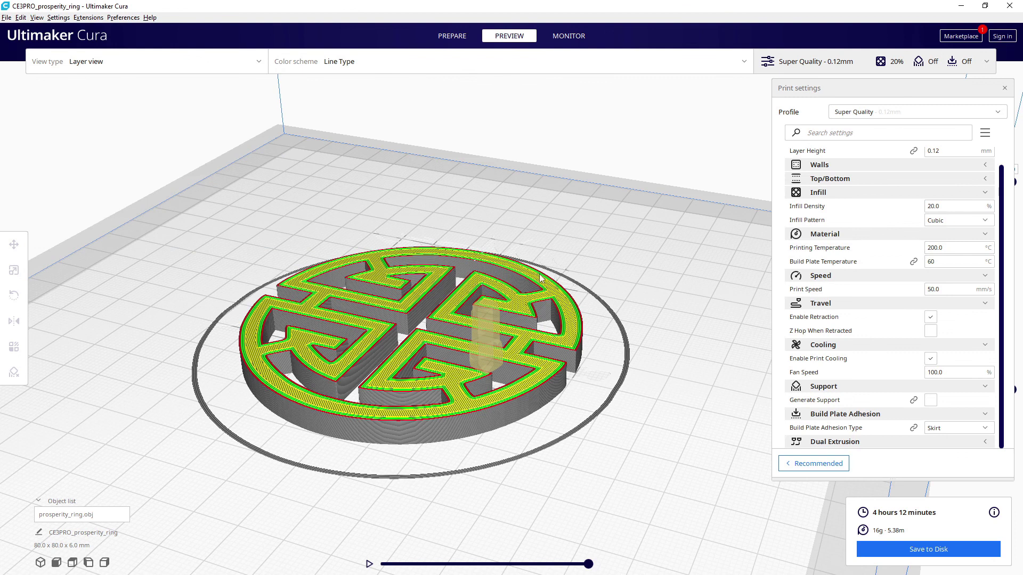